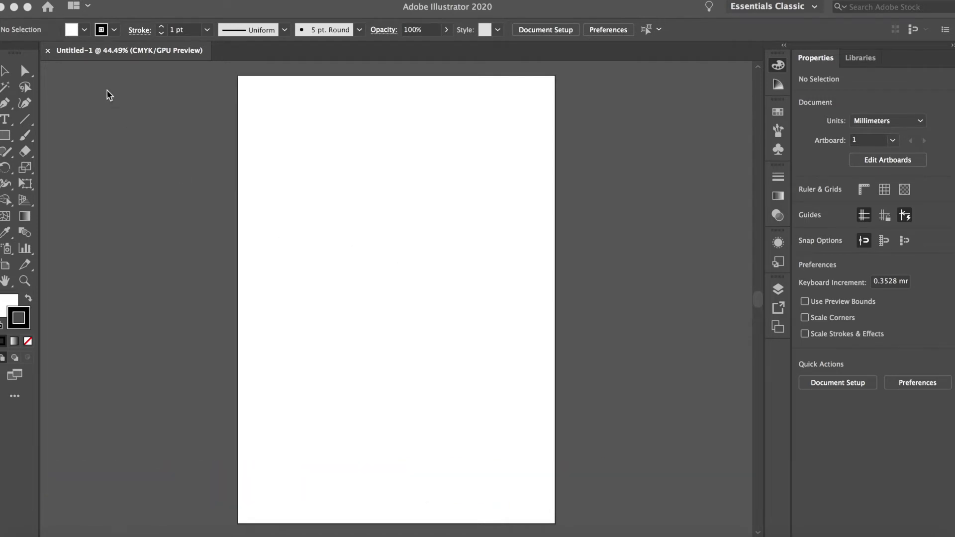
Bring the Illustrator window forward so the Character and Color panels show over the blank artboard.
left_click(3, 73)
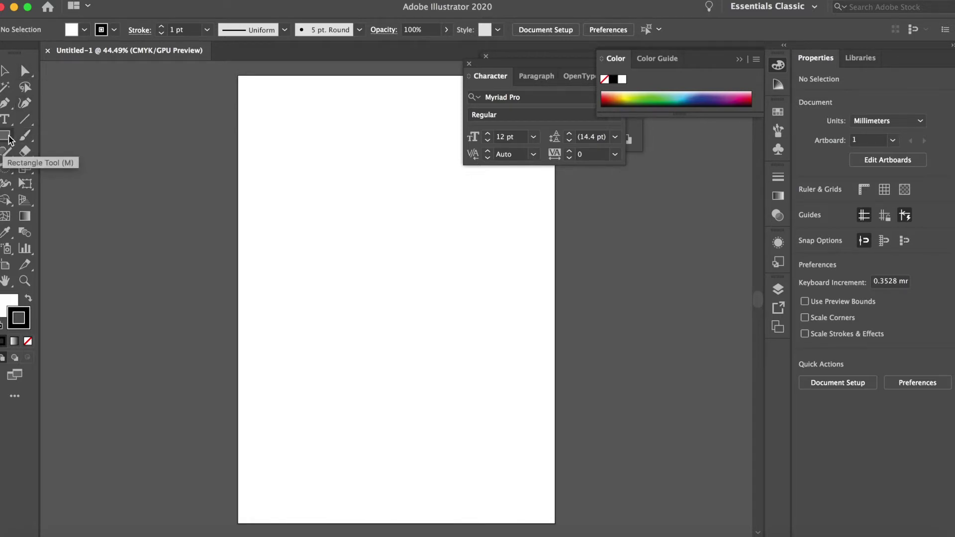
Draw a tall ellipse with a red fill and white outline, then narrow it to half its width.
mouse_move(5, 136)
left_mouse_down()
mouse_move(71, 136)
mouse_move(69, 170)
left_mouse_up()
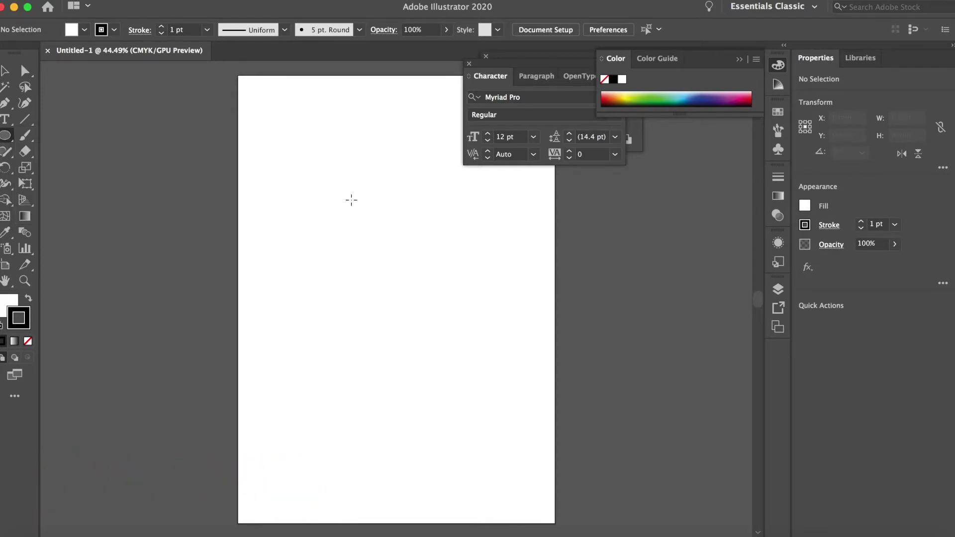
left_click_drag(352, 199, 379, 278)
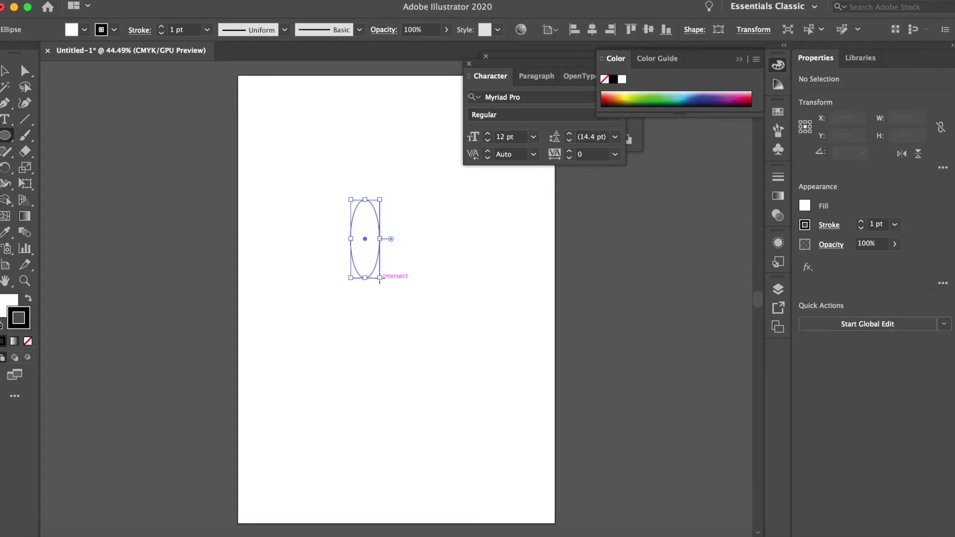
left_click(627, 95)
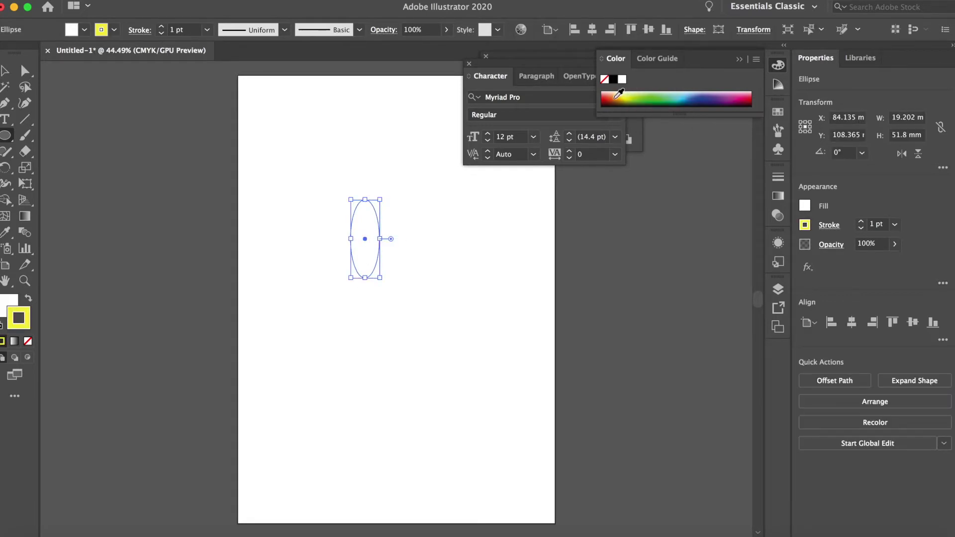
left_click(617, 97)
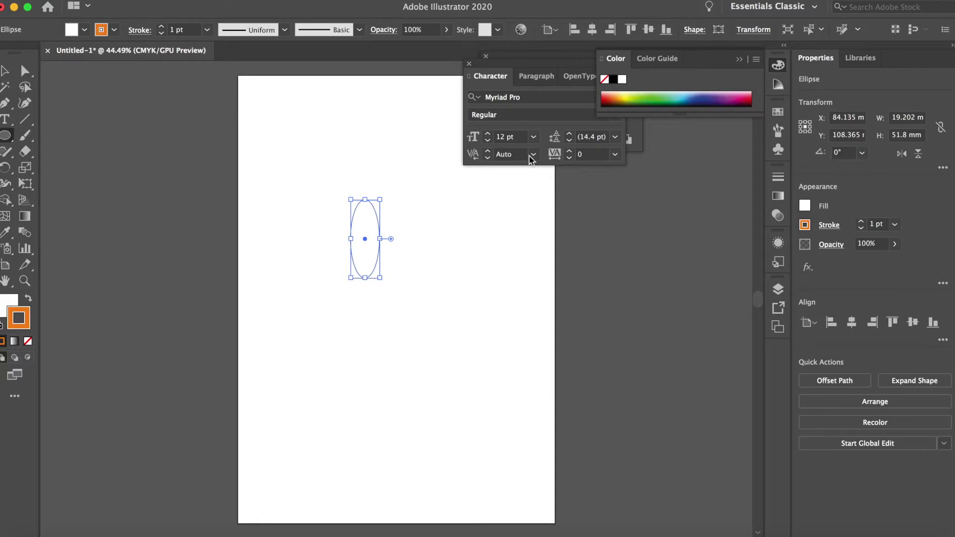
left_click(28, 299)
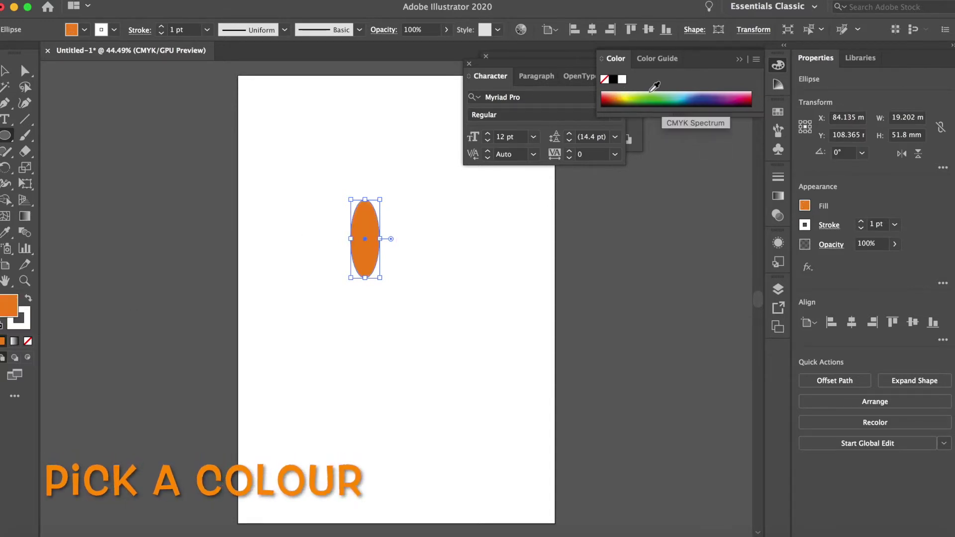
left_click(606, 97)
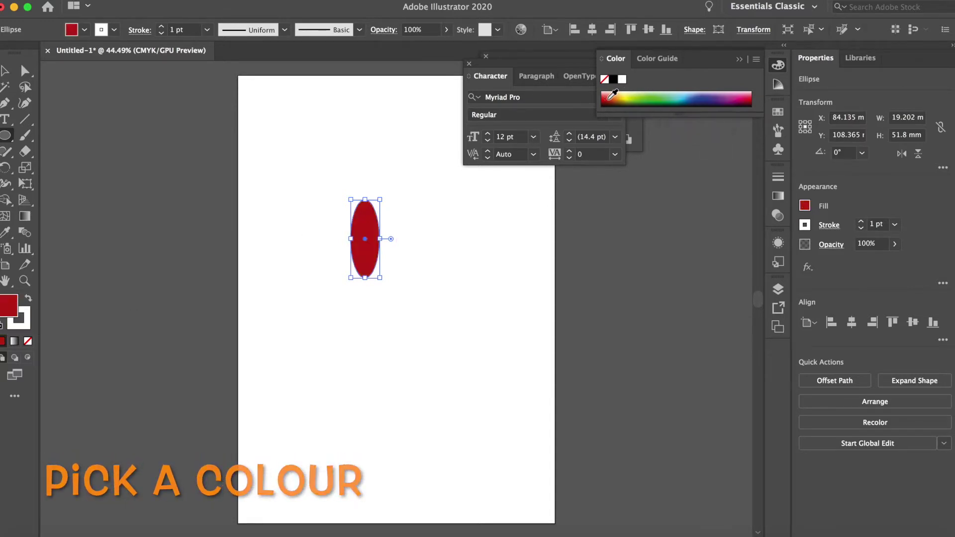
left_click(18, 323)
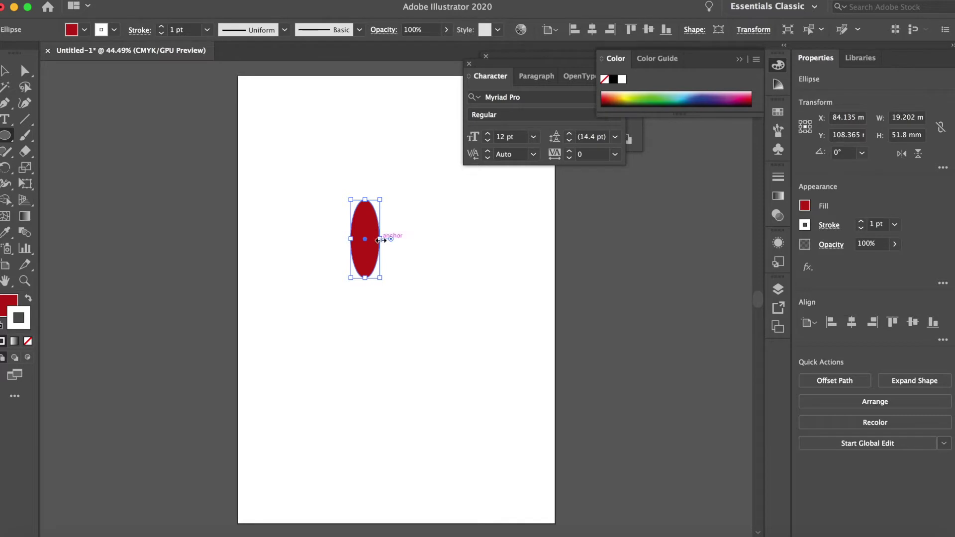
left_click_drag(380, 239, 360, 239)
Slim the ellipse to a 3.3 × 15 mm petal, then paste a copy and place it beside it.
left_click_drag(355, 201, 366, 246)
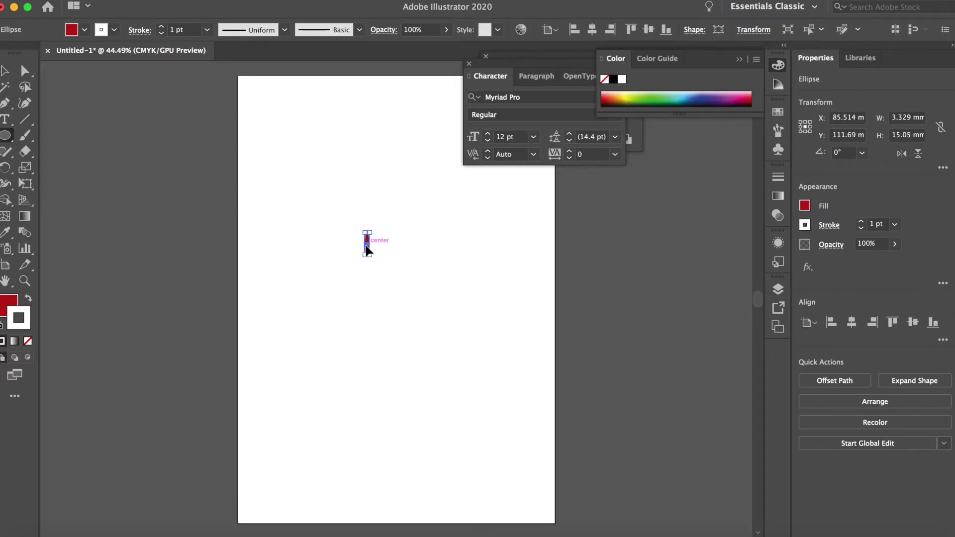
key("super+c")
key("super+v")
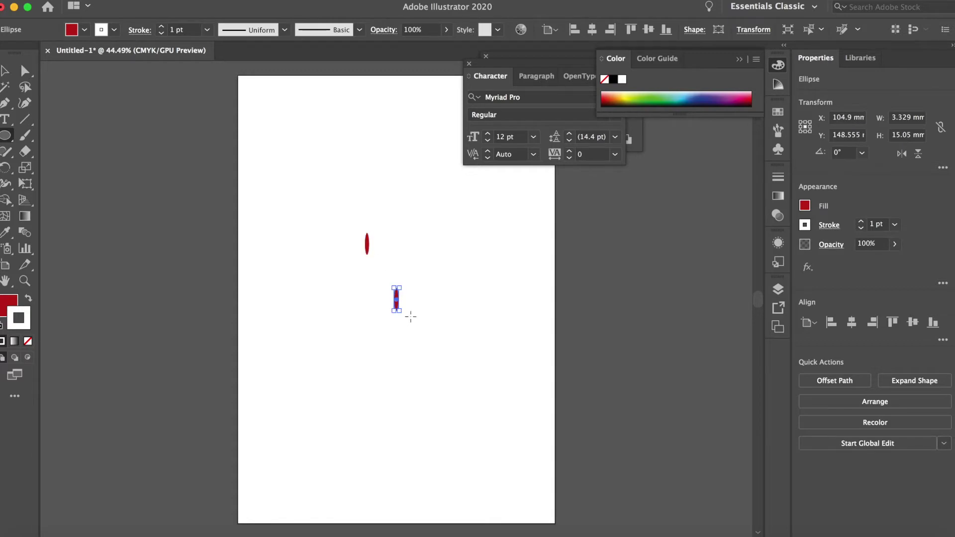
left_click_drag(397, 301, 376, 249)
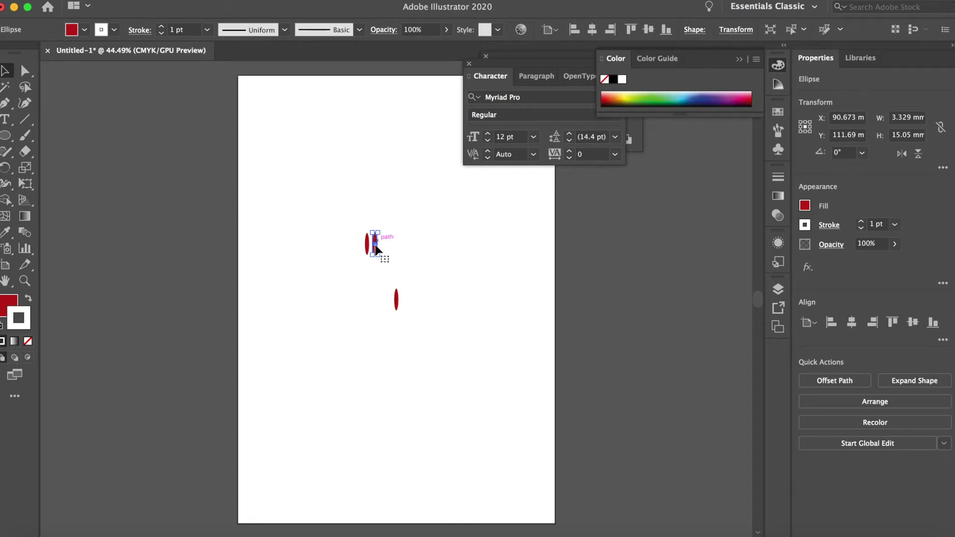
right_click(376, 249)
Rotate the petal copy by 90° with Transform > Rotate.
mouse_move(462, 472)
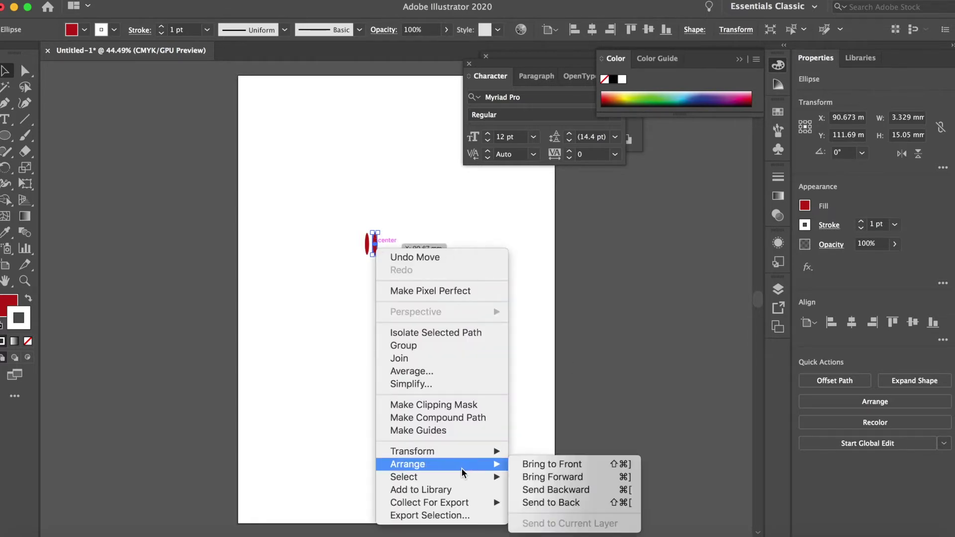
mouse_move(461, 455)
left_click(583, 460)
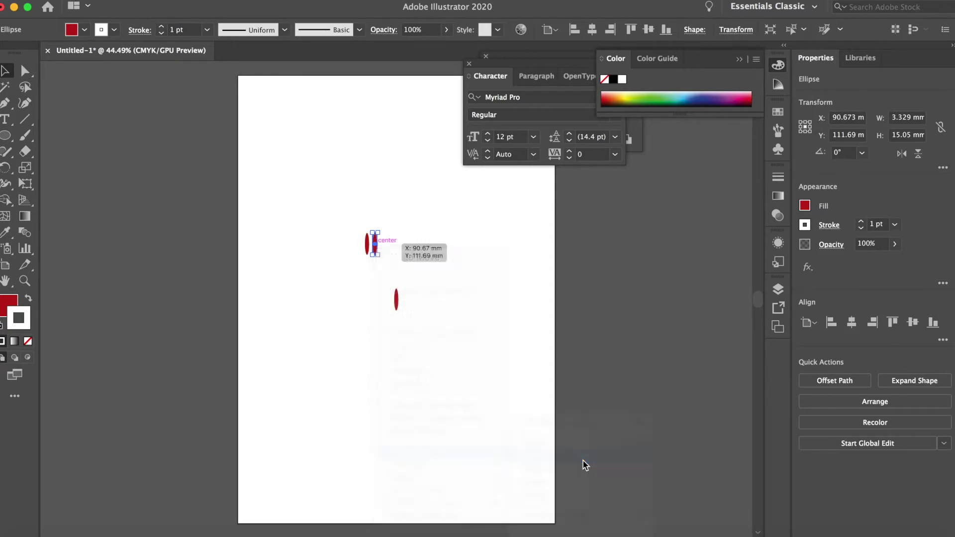
type("90")
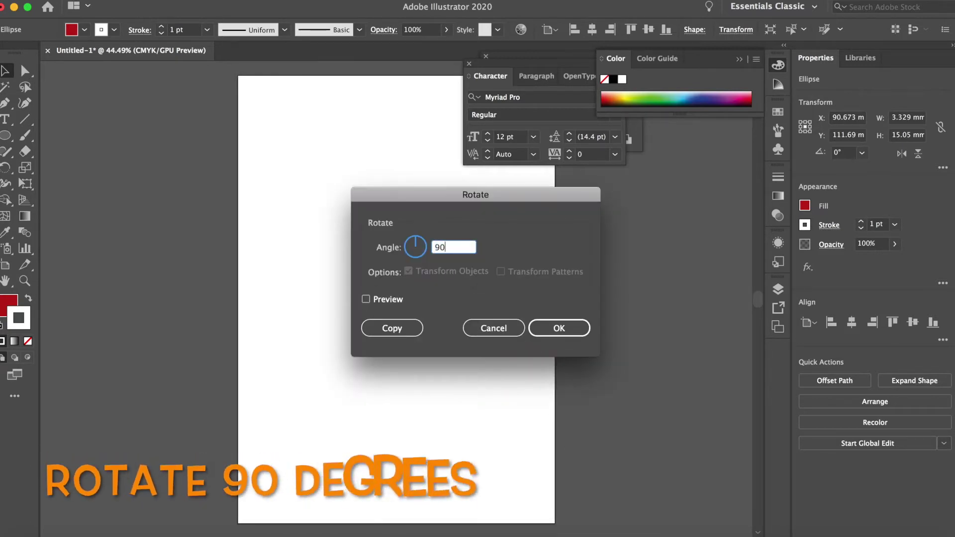
key("Return")
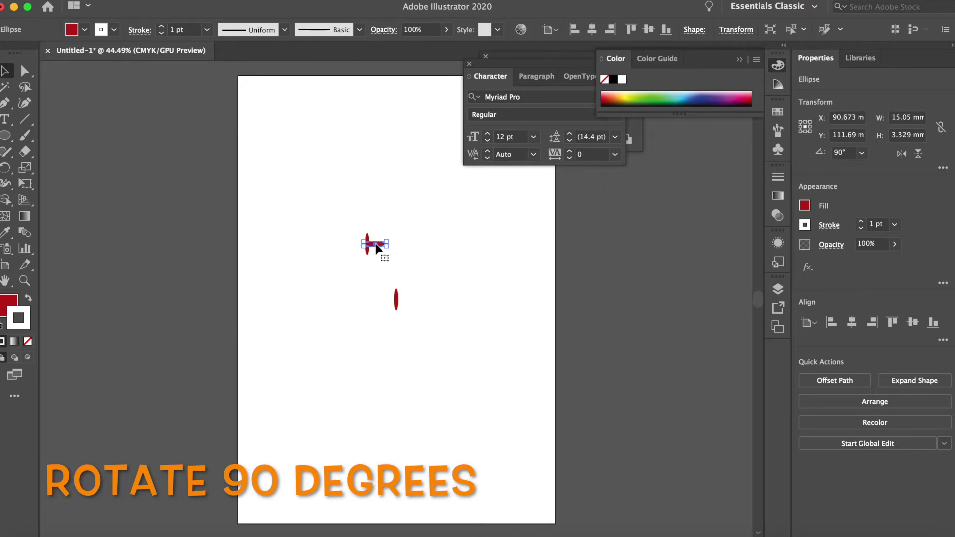
Place horizontal petals left and right of the vertical one and duplicate the vertical petal downward.
left_click_drag(381, 243, 356, 256)
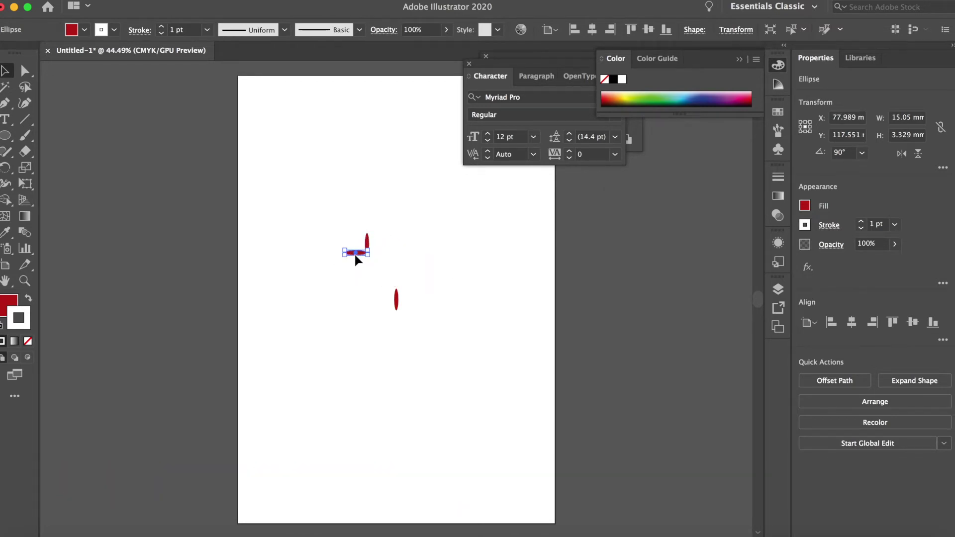
left_click(355, 255)
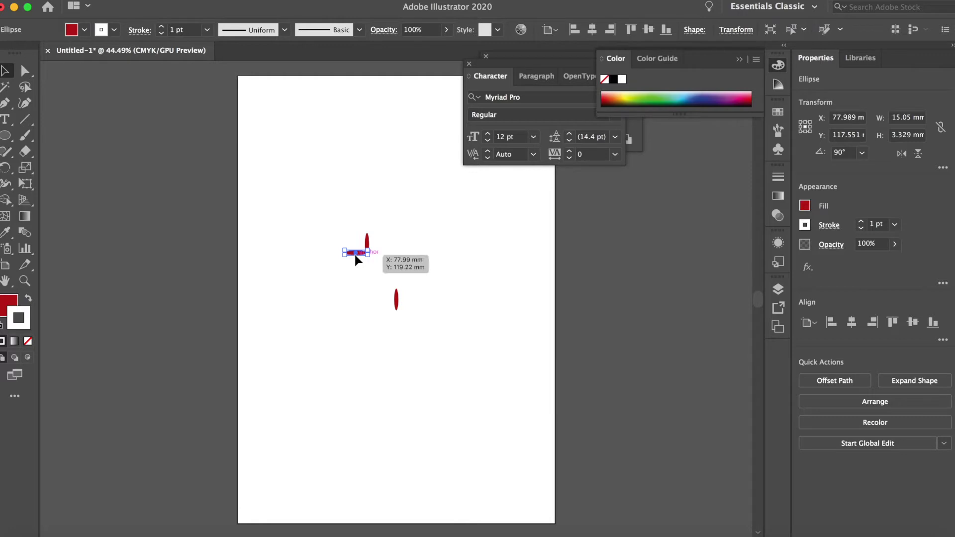
left_click_drag(362, 257, 383, 255)
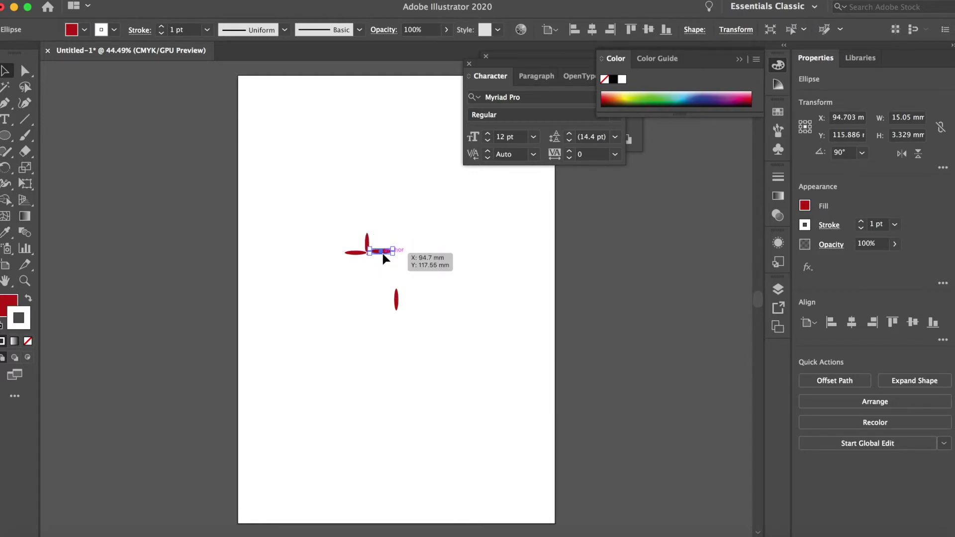
key("Down")
key("Down")
key("Down")
key("Down")
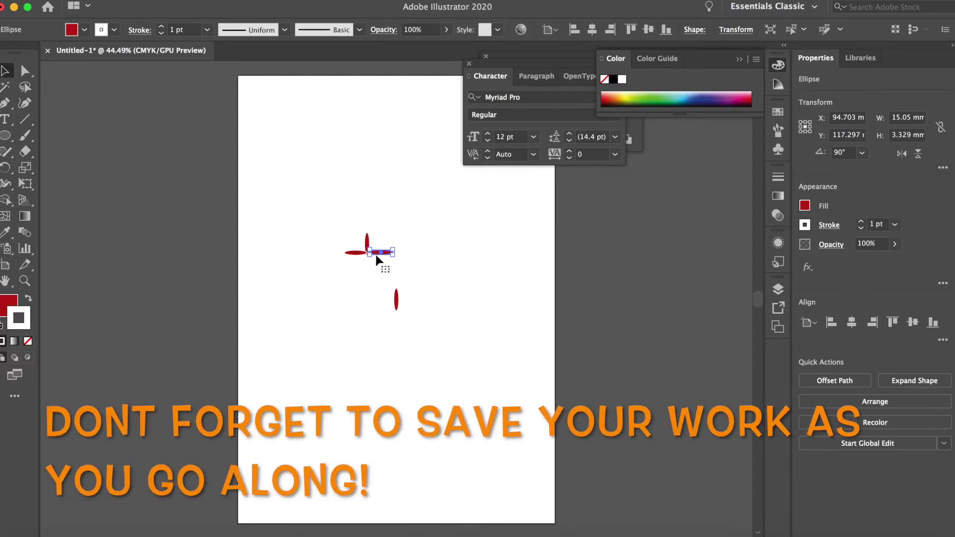
left_click(368, 243)
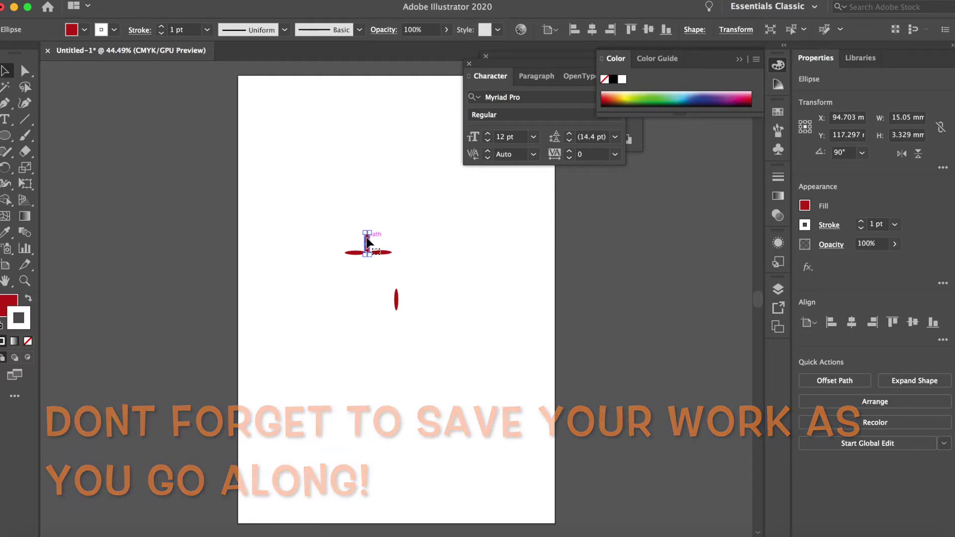
left_click_drag(367, 243, 367, 264)
key("ctrl+z")
Nudge the bottom petal up slightly and delete the stray lone ellipse.
left_click(418, 304)
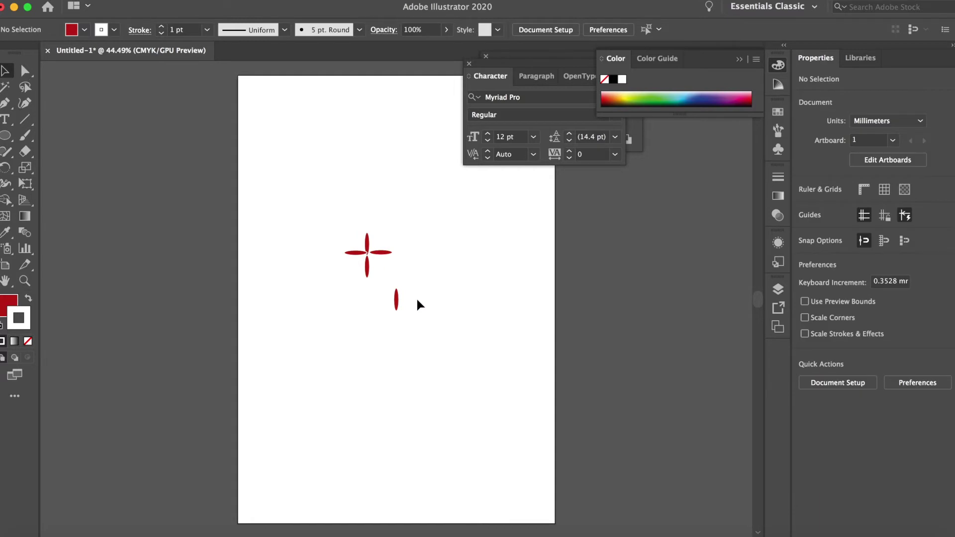
left_click(367, 272)
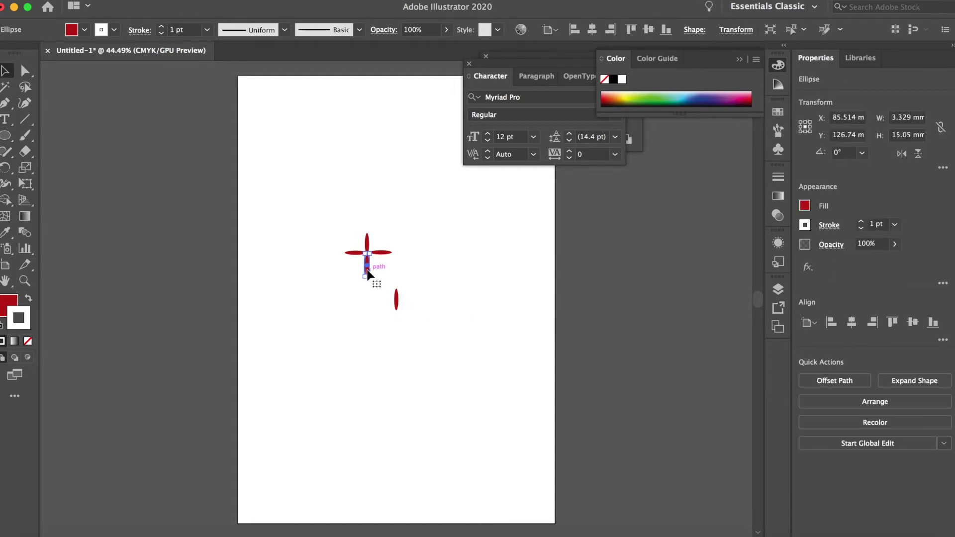
left_click_drag(368, 273, 369, 272)
left_click(392, 291)
left_click_drag(420, 321, 420, 321)
key("Delete")
Zoom in, adjust the bottom petal, and marquee-select all four petals.
key("super+equal")
key("super+equal")
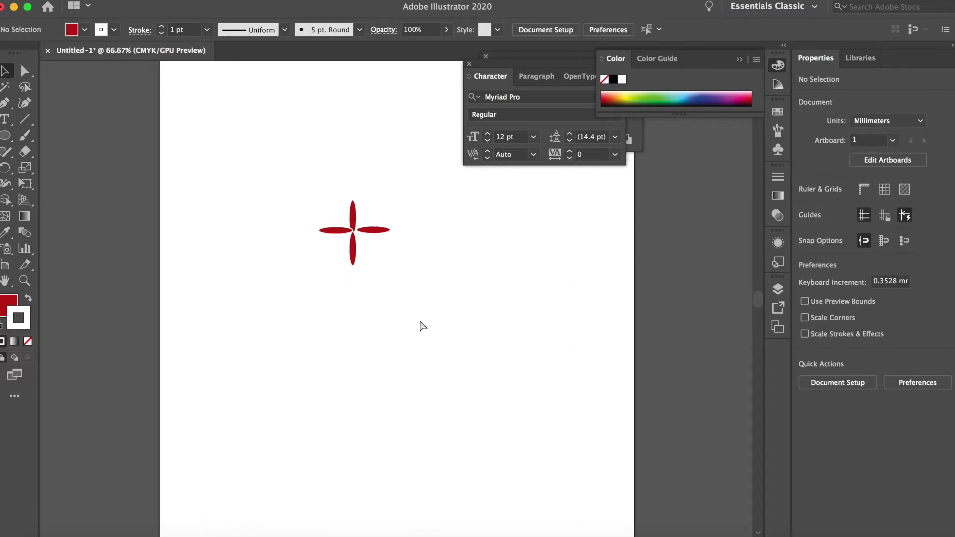
left_click(352, 257)
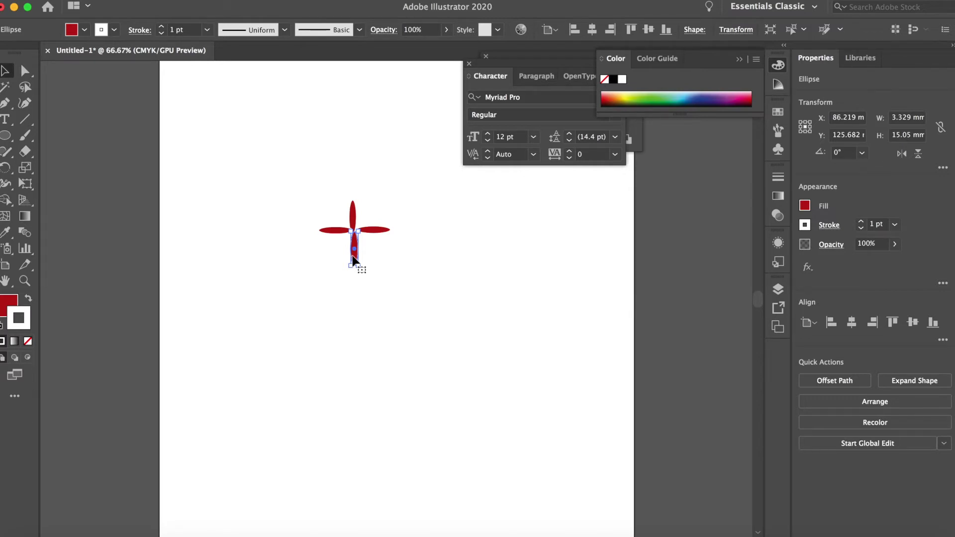
left_click(379, 295)
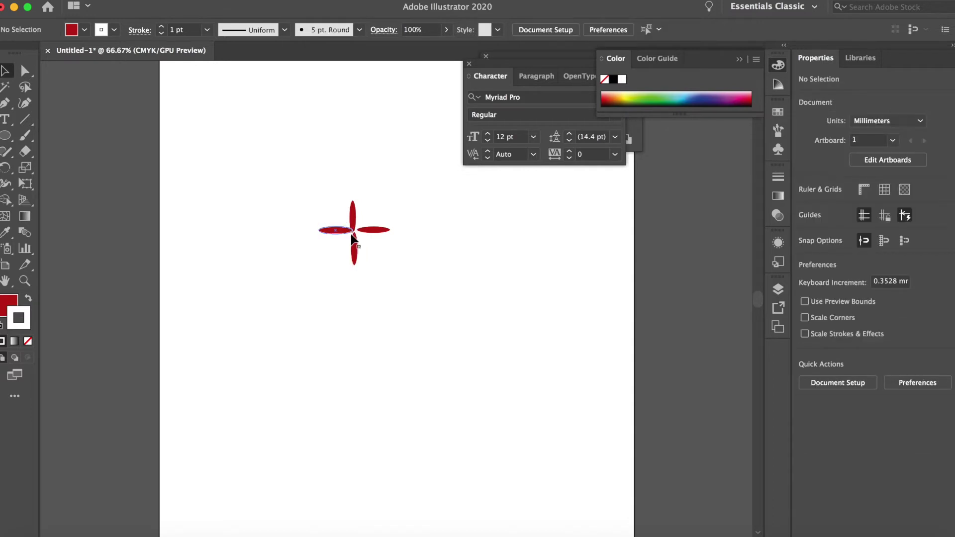
left_click(355, 247)
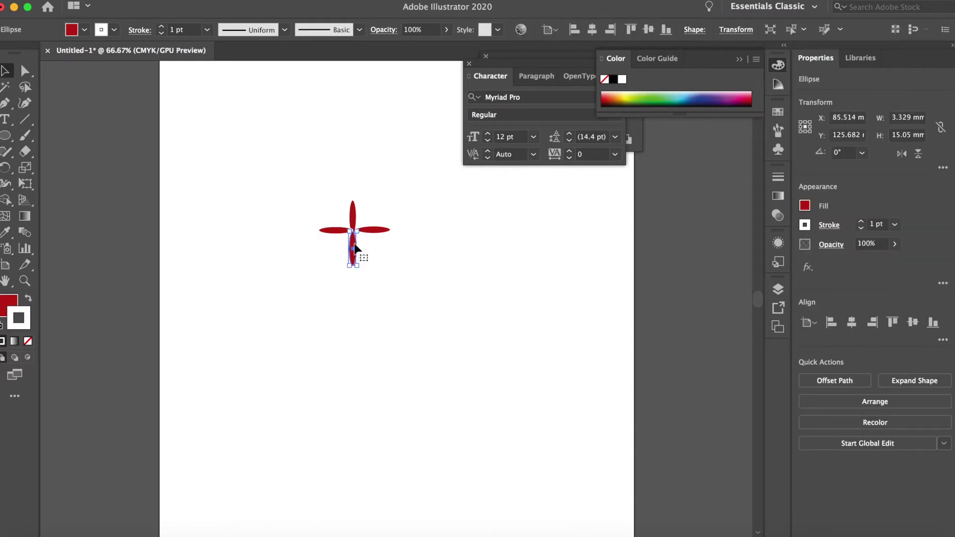
left_click_drag(369, 246, 413, 291)
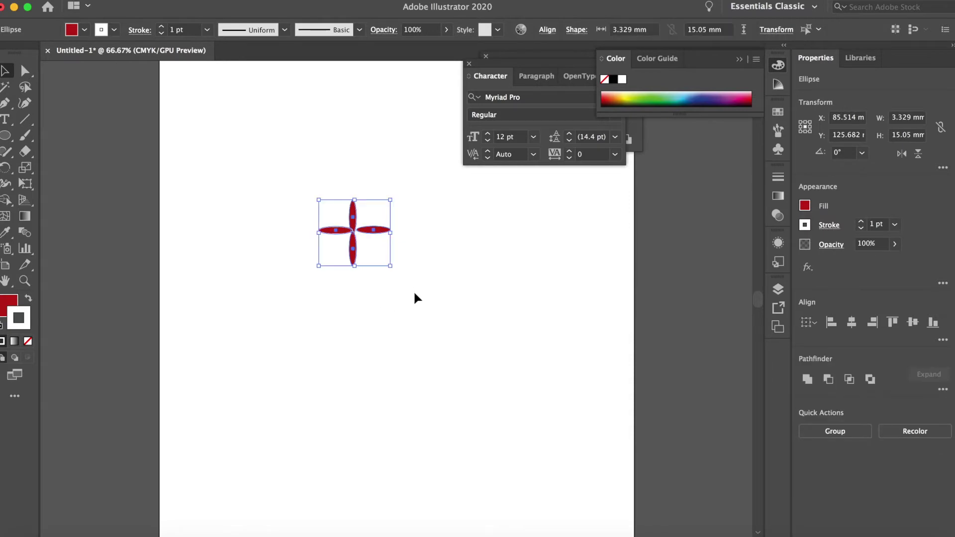
Group the four petals and lay a 45°-rotated copy over the original flower.
key("a")
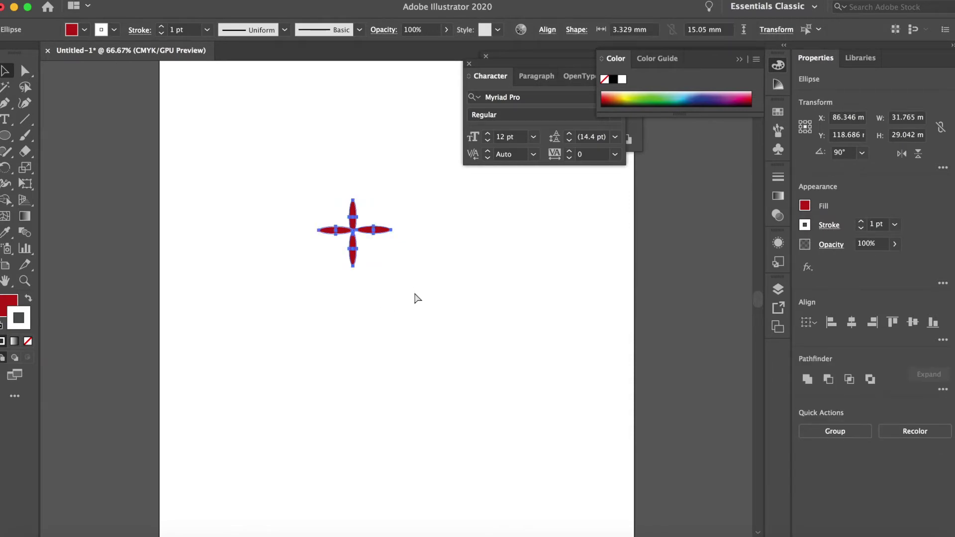
key("ctrl+g")
key("v")
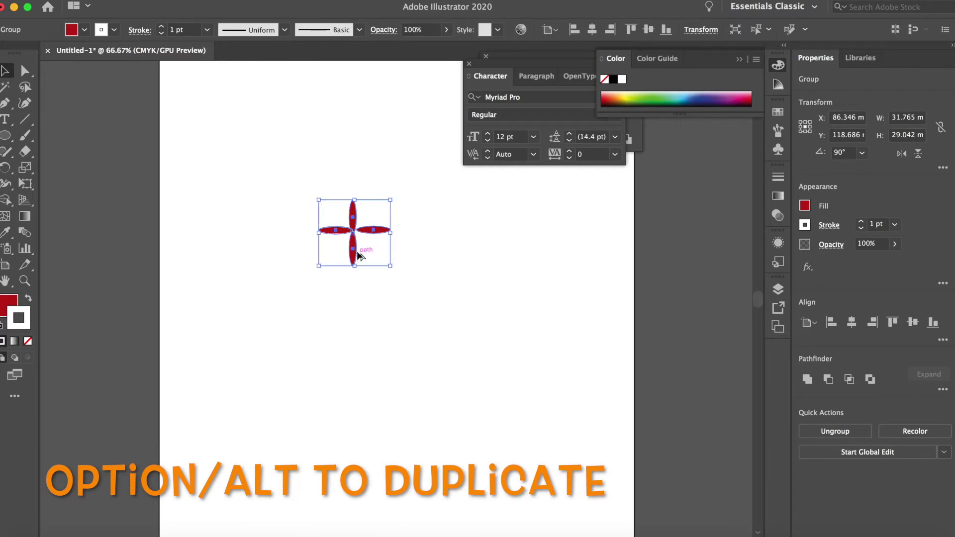
left_click_drag(354, 248, 420, 287)
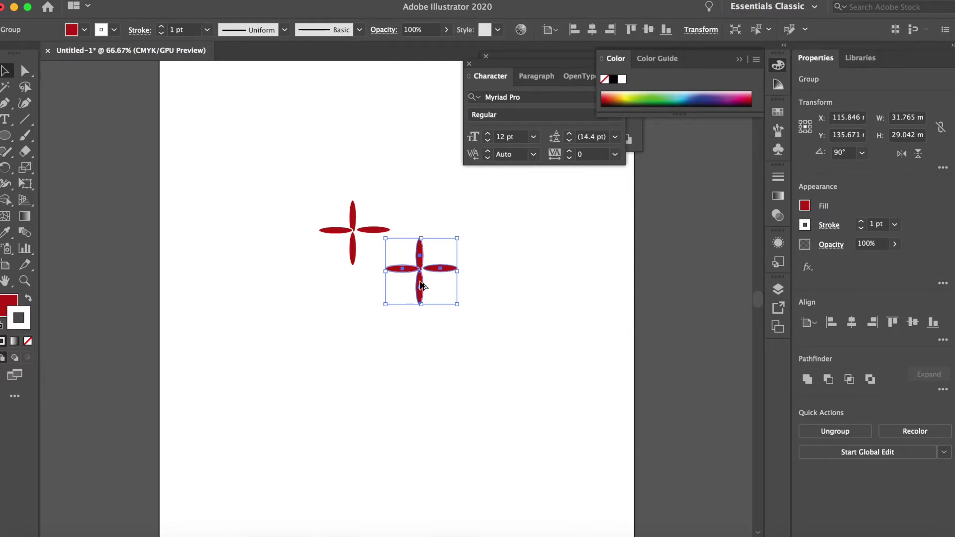
left_click_drag(420, 286, 368, 248)
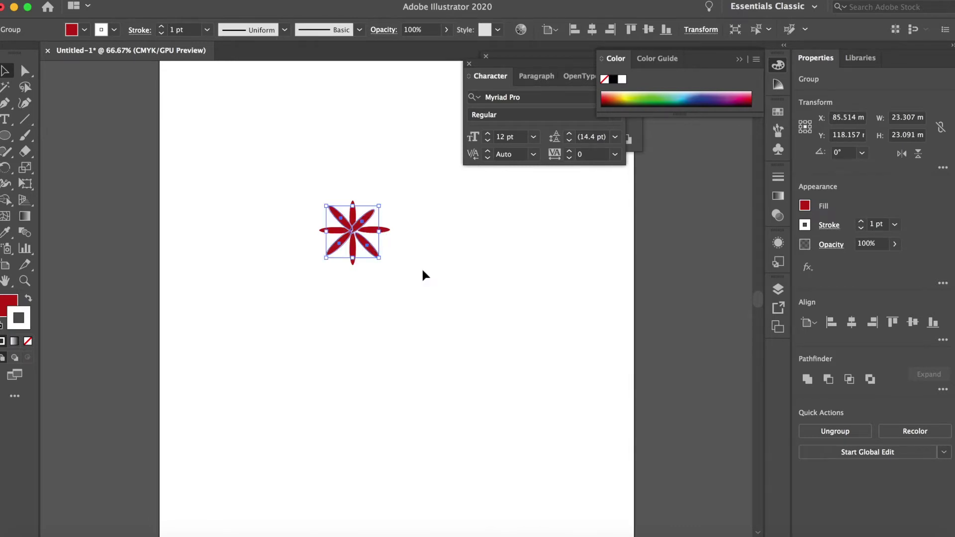
Select the eight-petal flower and shrink it to about 9.58 × 8.76 mm.
left_click(451, 289)
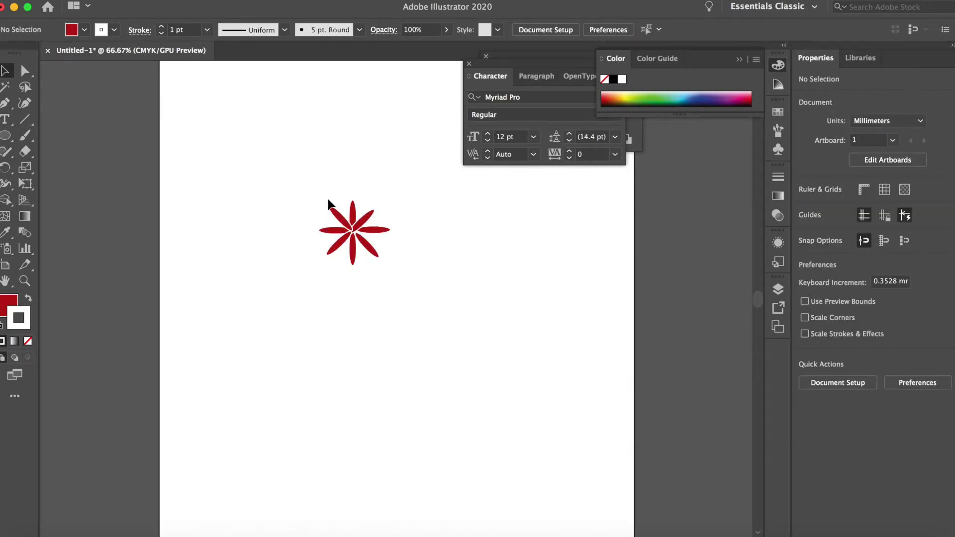
left_click_drag(312, 198, 415, 281)
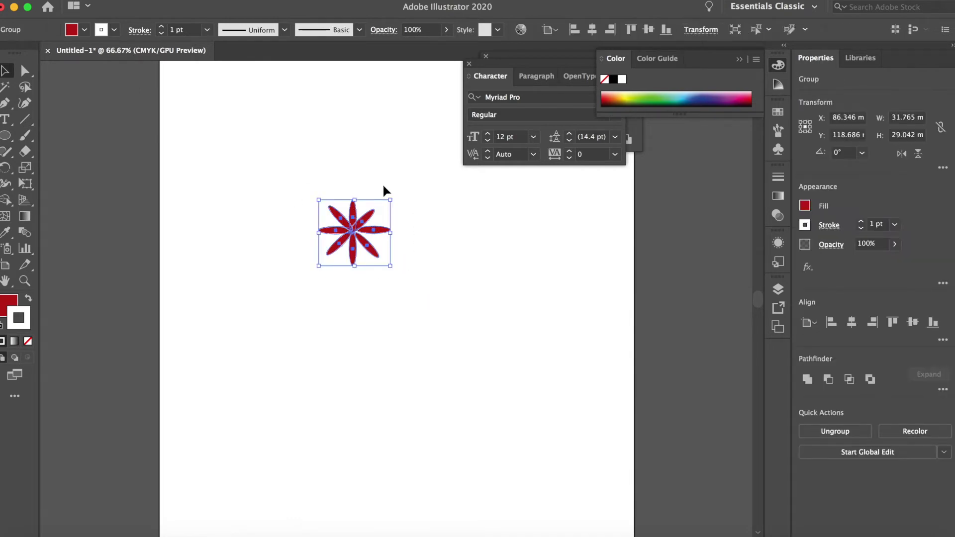
left_click_drag(392, 200, 340, 246)
left_click(404, 296)
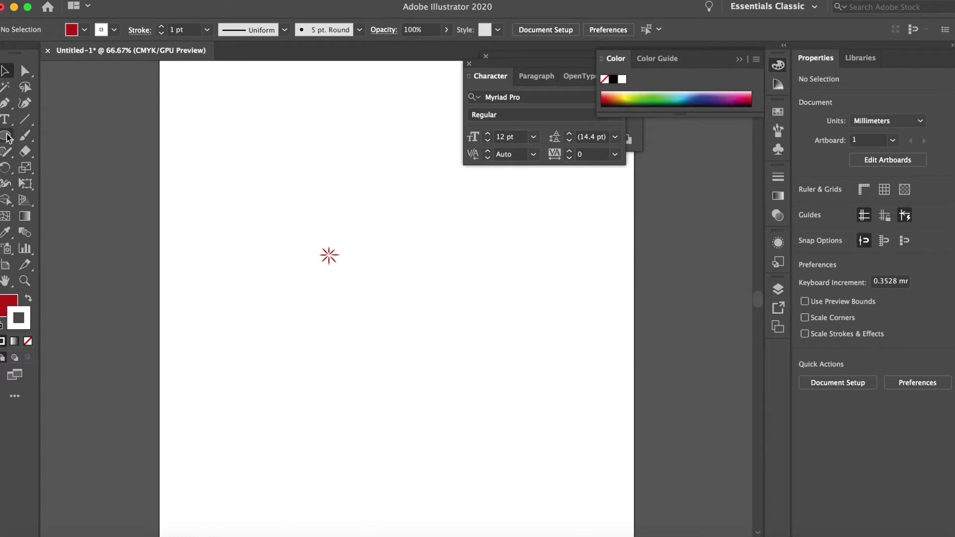
With the Pen tool, draw a closed petal with curved sides and a sharp top point above the starburst.
left_click(6, 106)
left_click(293, 234)
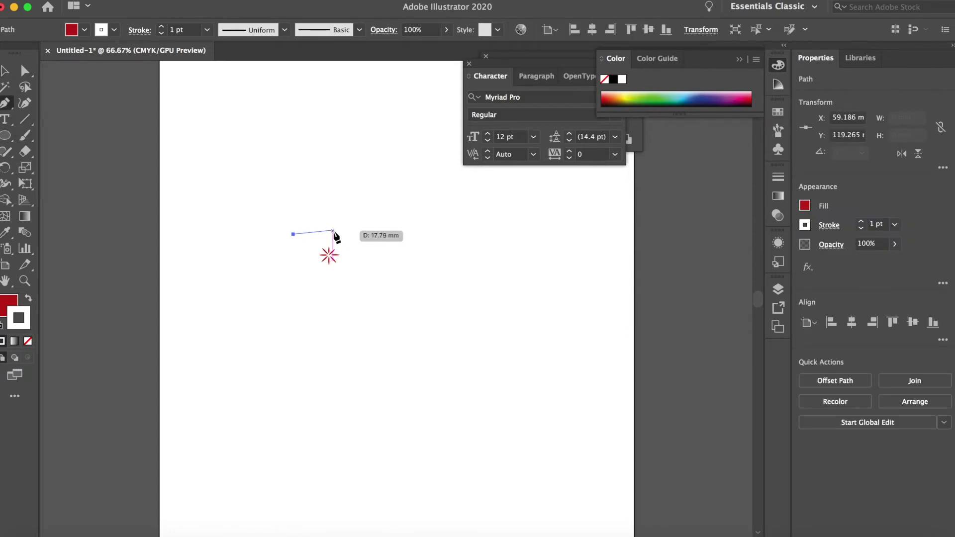
left_click_drag(335, 233, 298, 170)
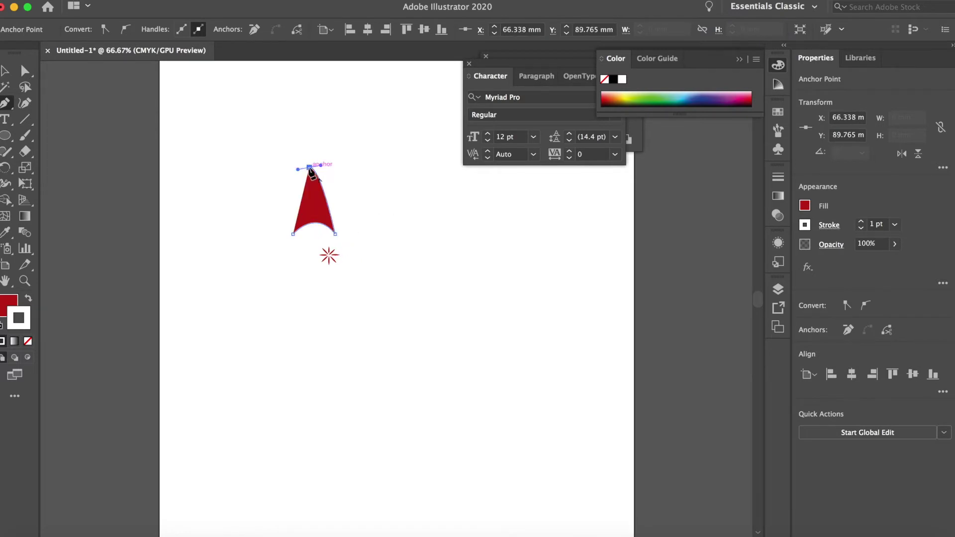
left_click(309, 168)
left_click_drag(292, 233, 299, 290)
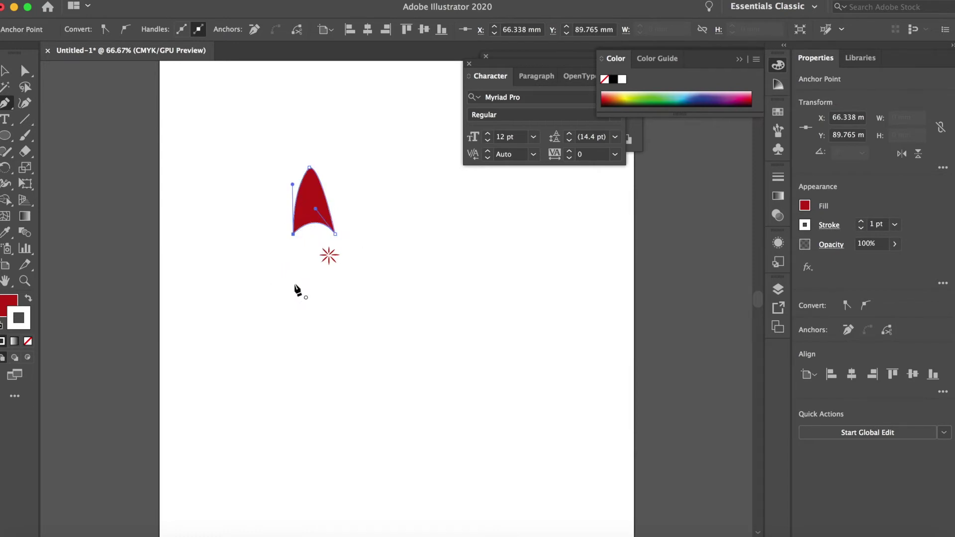
Fill the pointed petal with a radial gradient from white to red, removing the black stop.
left_click(4, 72)
left_click(315, 192)
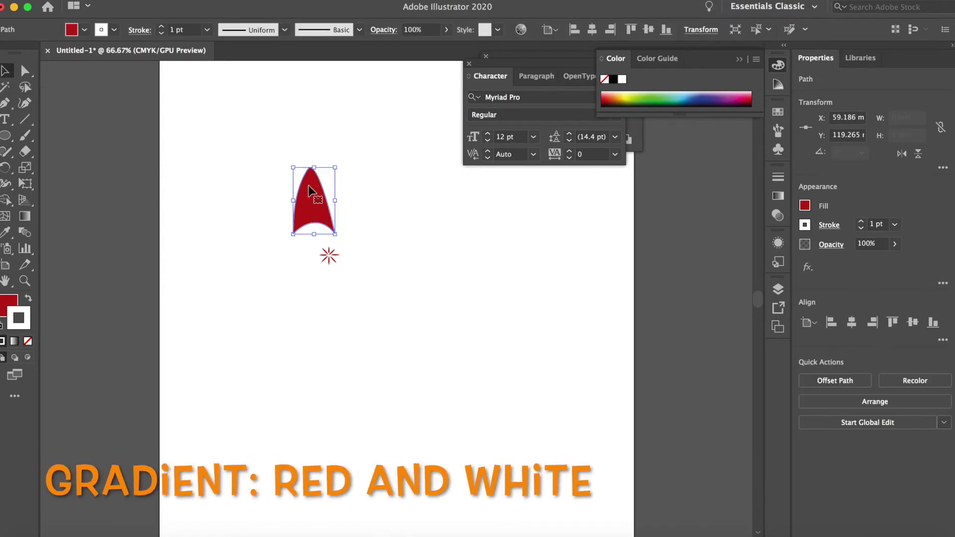
left_click(778, 196)
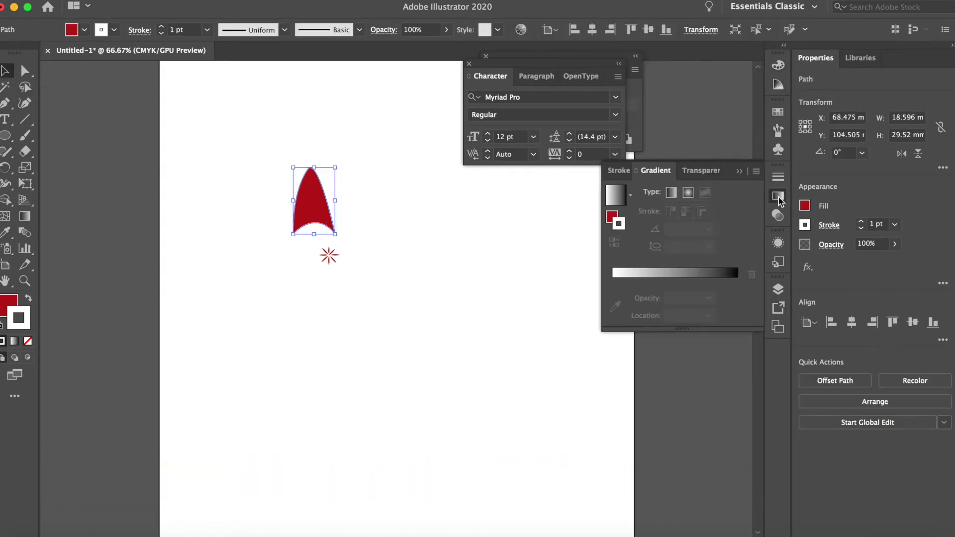
left_click(612, 218)
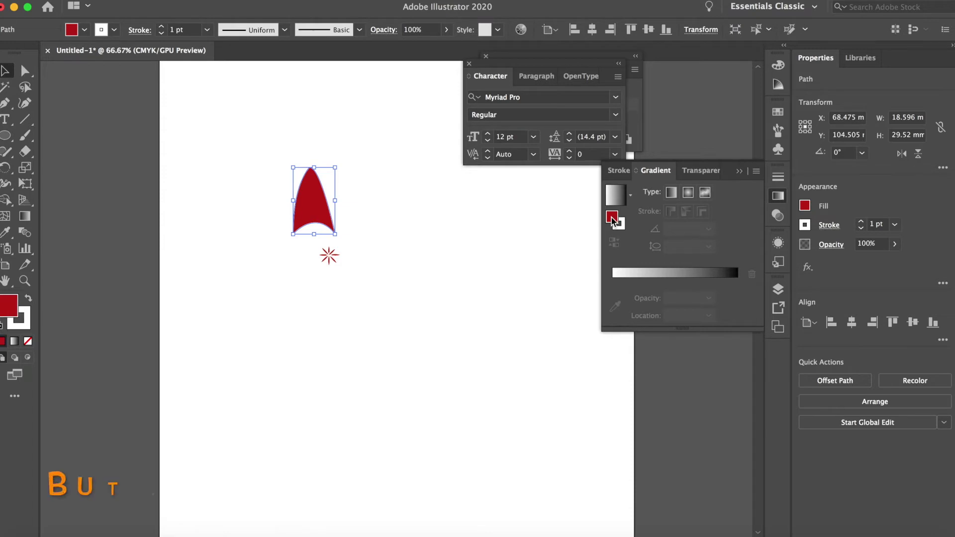
left_click(634, 273)
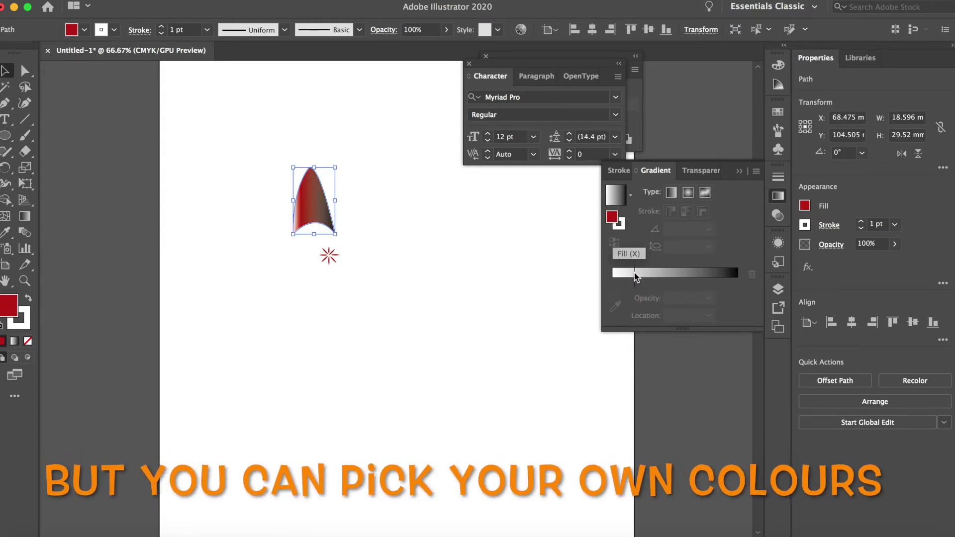
left_click_drag(737, 298, 742, 331)
left_click_drag(636, 297, 699, 298)
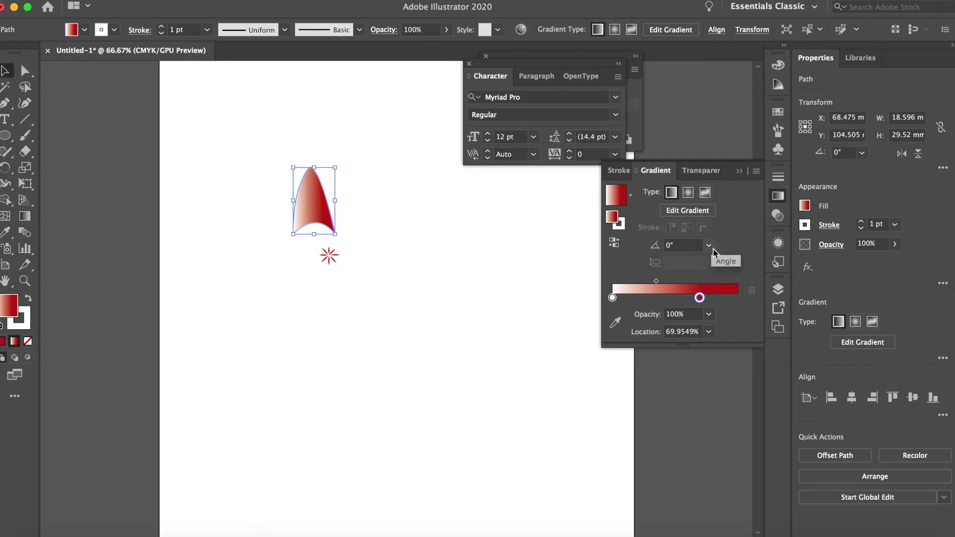
left_click(688, 193)
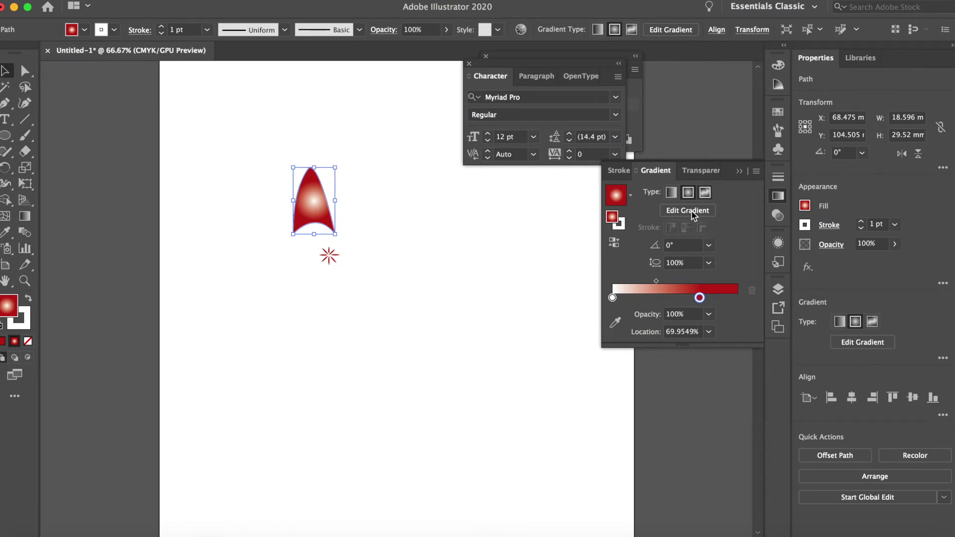
Try the freeform gradient, revert to radial, then reposition the petal to Y 97.354 mm.
left_click(693, 214)
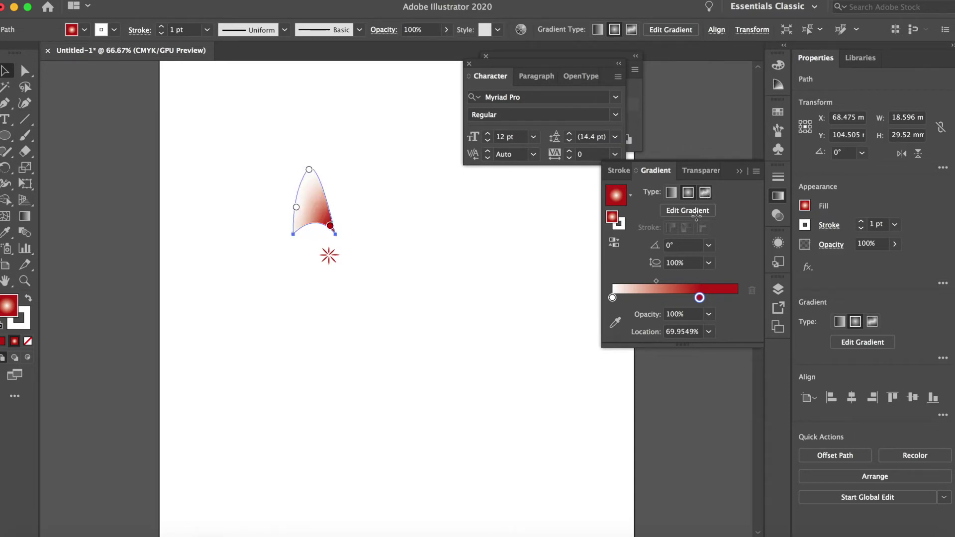
left_click(706, 193)
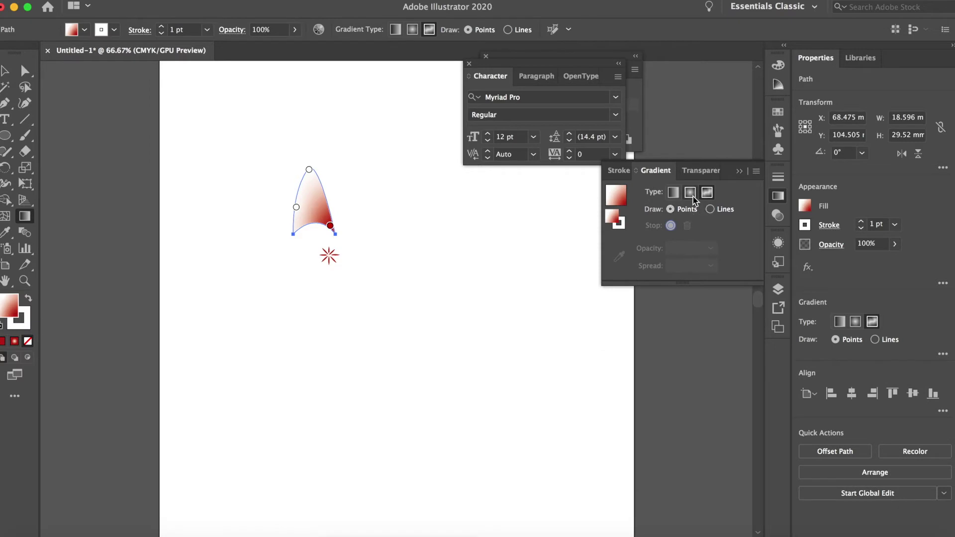
left_click(693, 196)
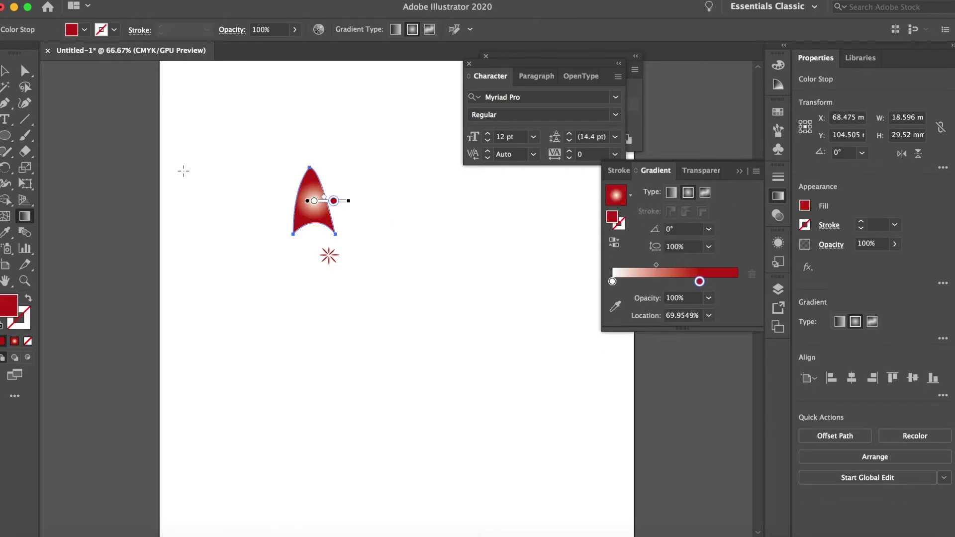
left_click(7, 73)
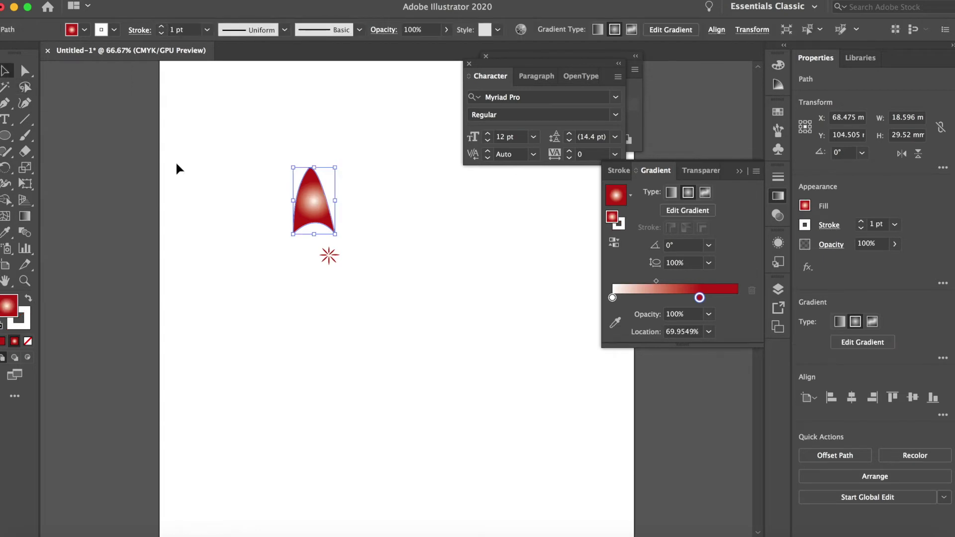
left_click(352, 318)
left_click(312, 198)
double_click(312, 198)
double_click(421, 232)
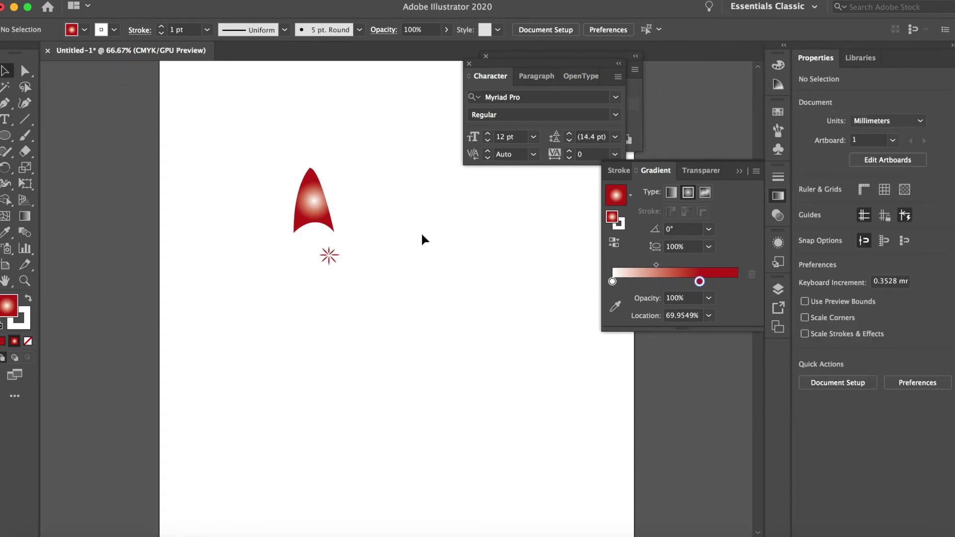
mouse_move(315, 191)
left_mouse_down()
mouse_move(337, 220)
mouse_move(324, 177)
left_mouse_up()
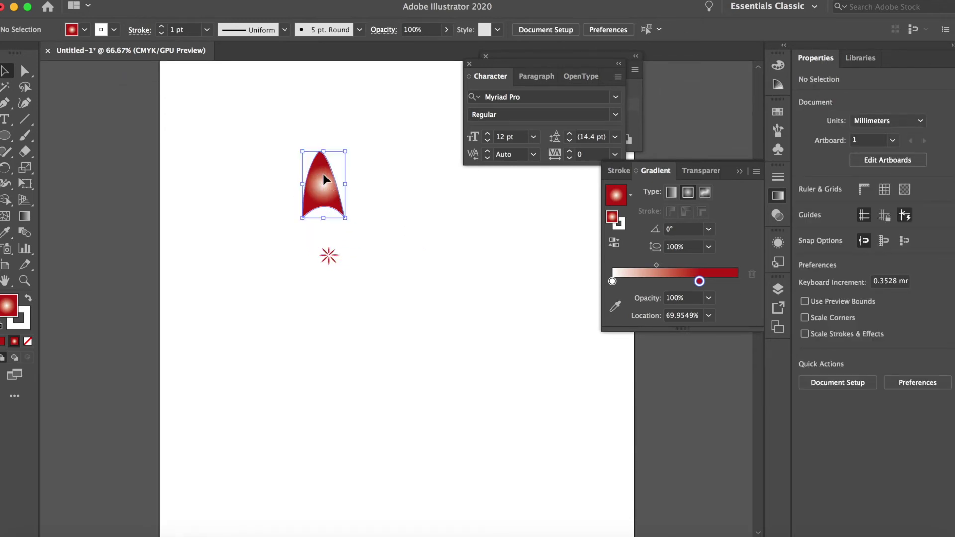
Resize the starburst, enlarging it and then shrinking it to about half that size.
left_click(331, 258)
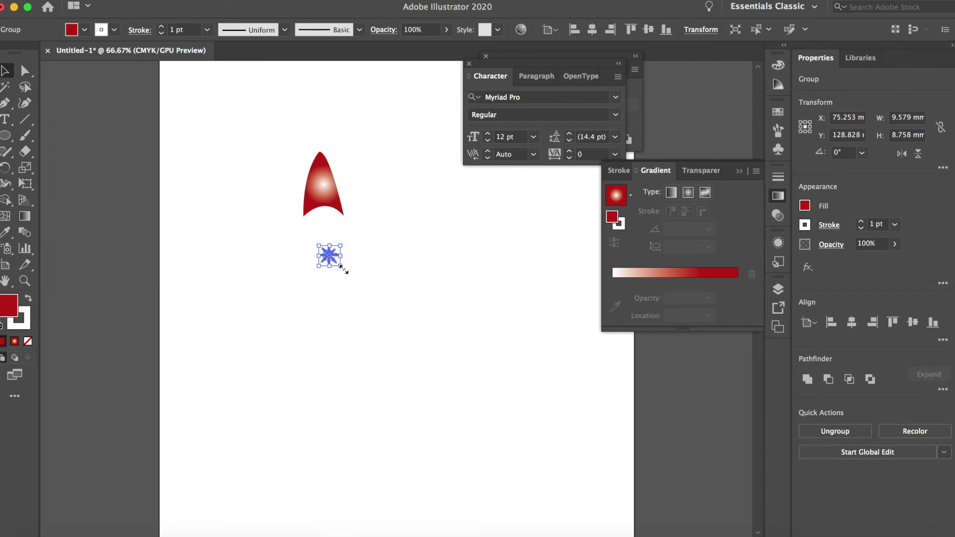
left_click_drag(342, 267, 419, 333)
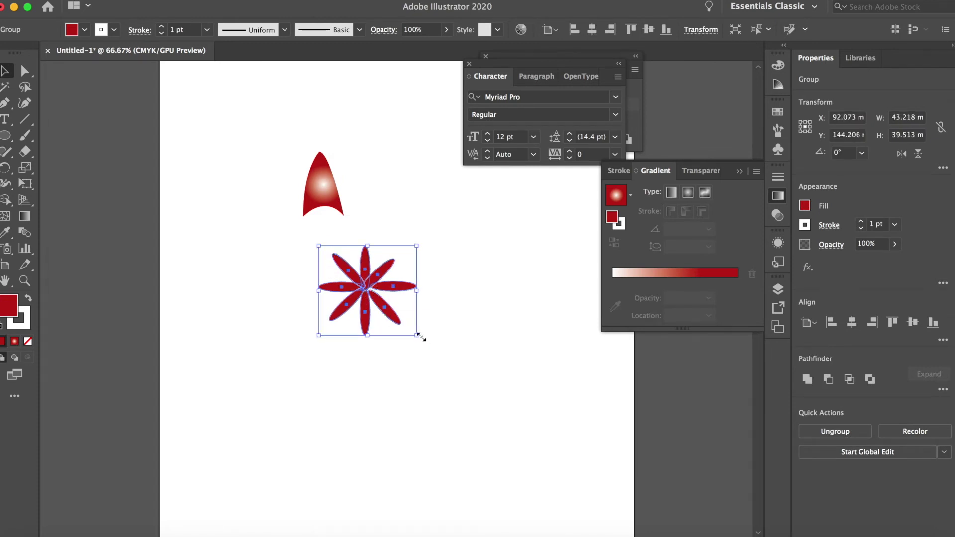
left_click_drag(417, 334, 325, 224)
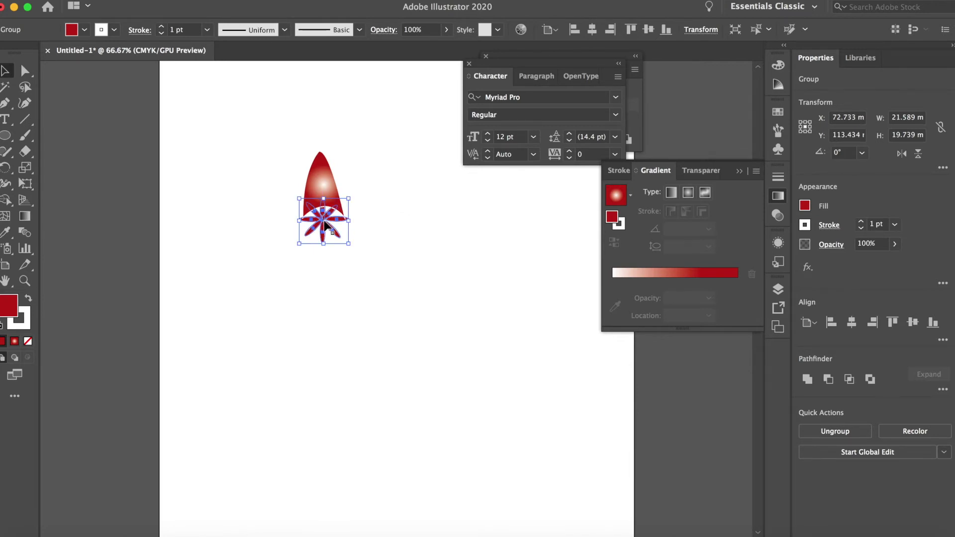
Bring the starburst in front of the petal and nudge it up and right onto the petal's base.
right_click(324, 225)
left_click(368, 298)
right_click(324, 233)
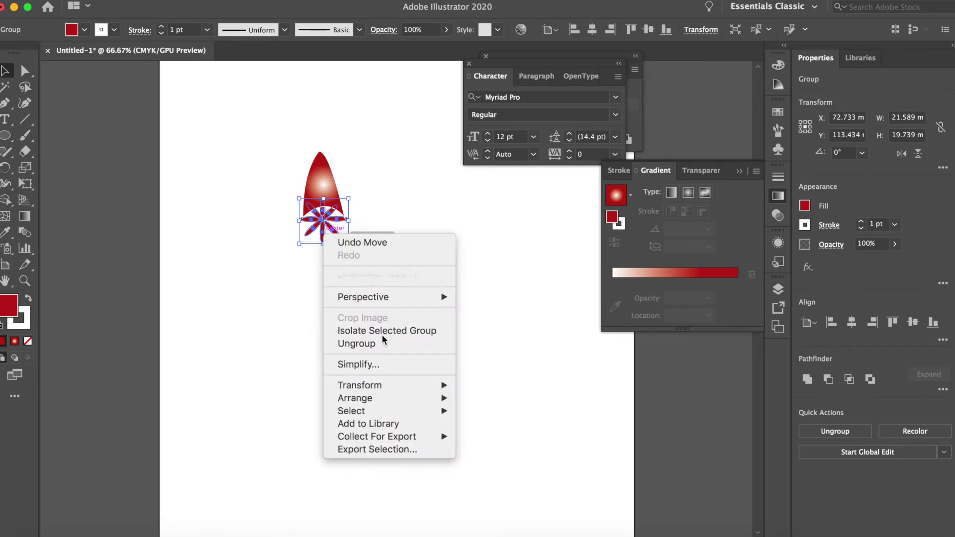
mouse_move(428, 398)
left_click(502, 399)
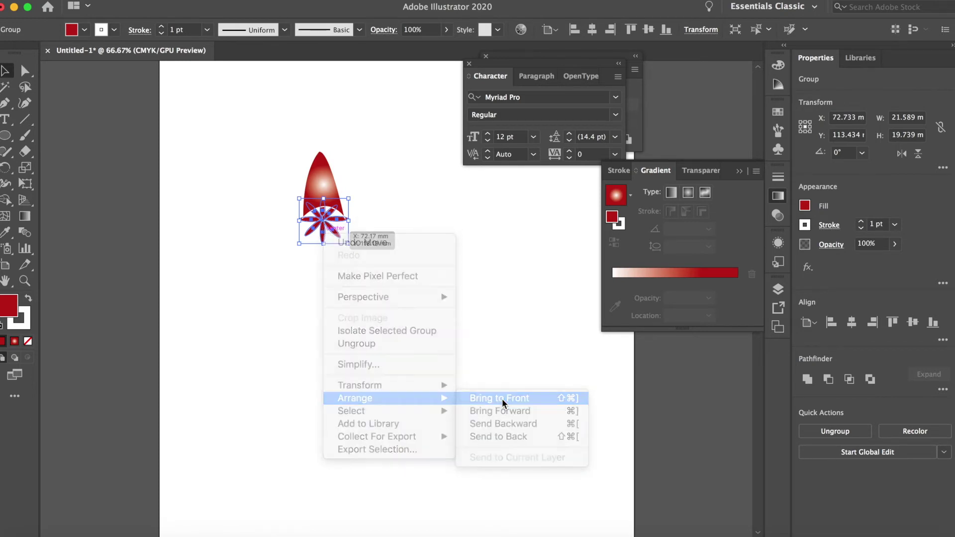
key("Up")
key("Up")
key("Up")
key("Up")
key("Up")
key("Up")
key("Up")
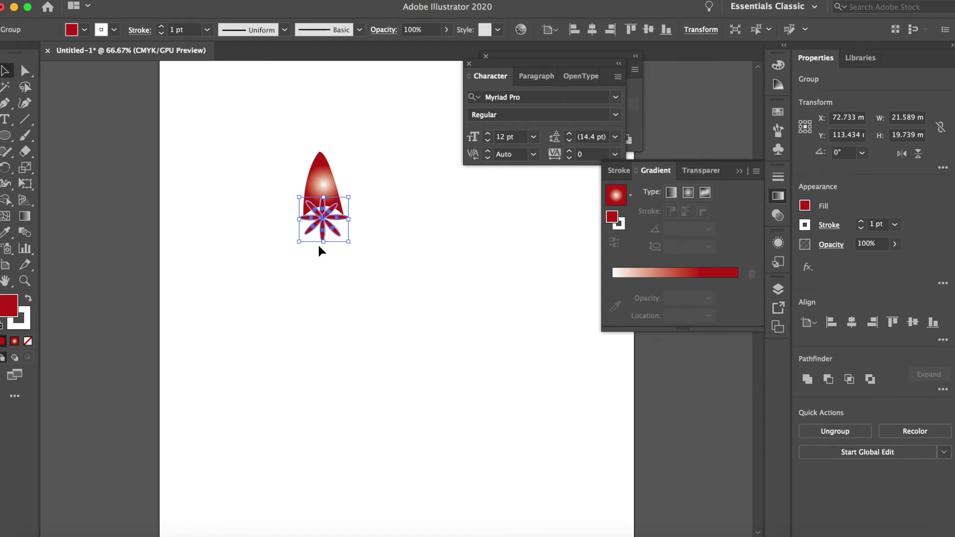
key("Up")
key("Up")
key("Right")
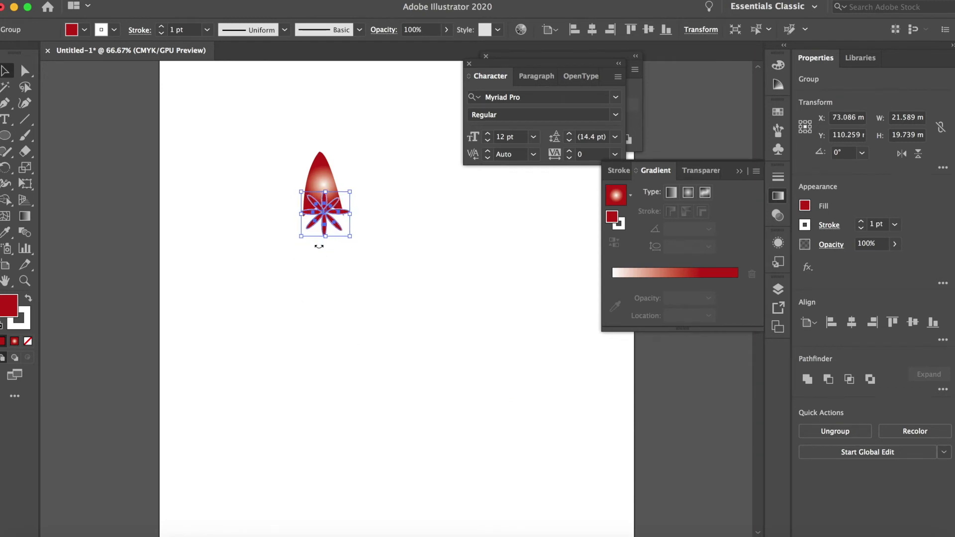
left_click(455, 353)
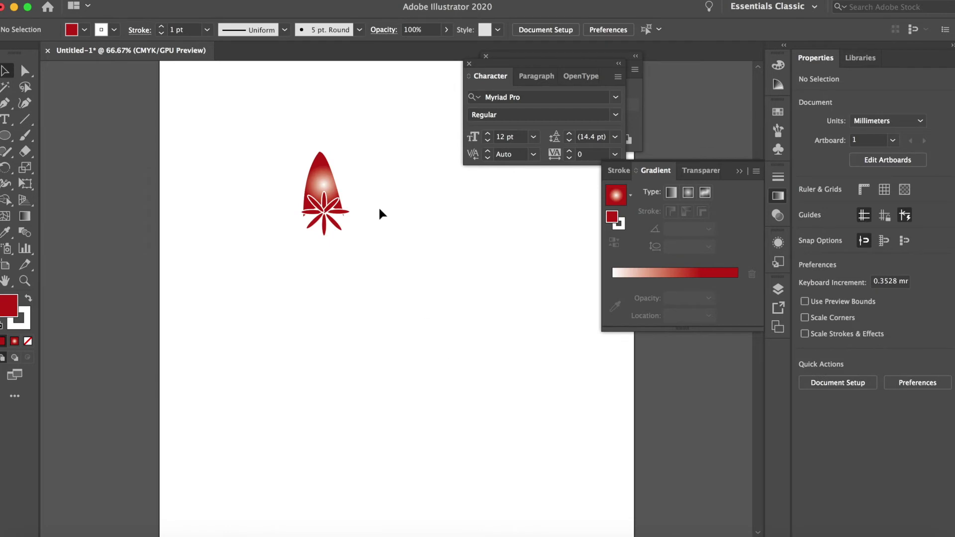
Apply the charcoal brush to the gradient petal's outline and check the textured edge.
left_click(319, 169)
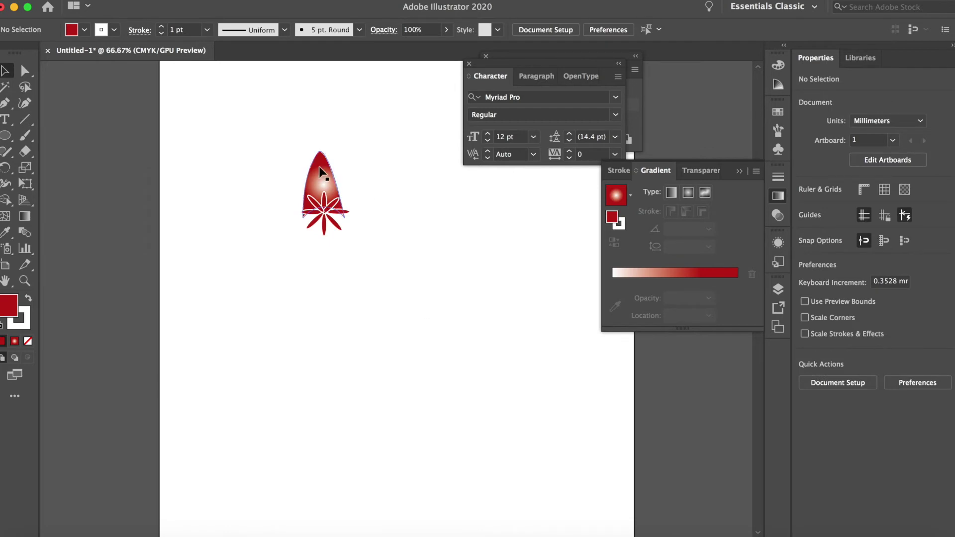
left_click(285, 30)
left_click(286, 32)
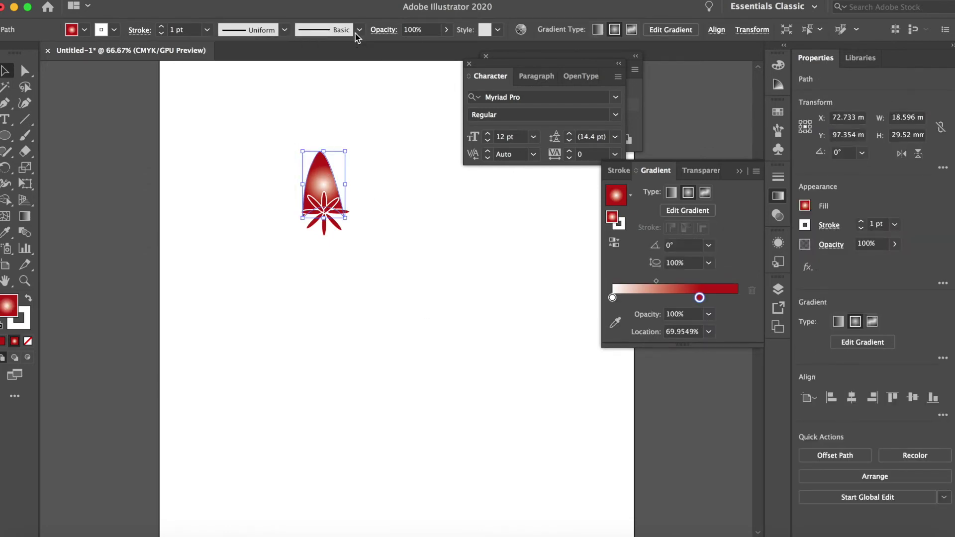
left_click(359, 30)
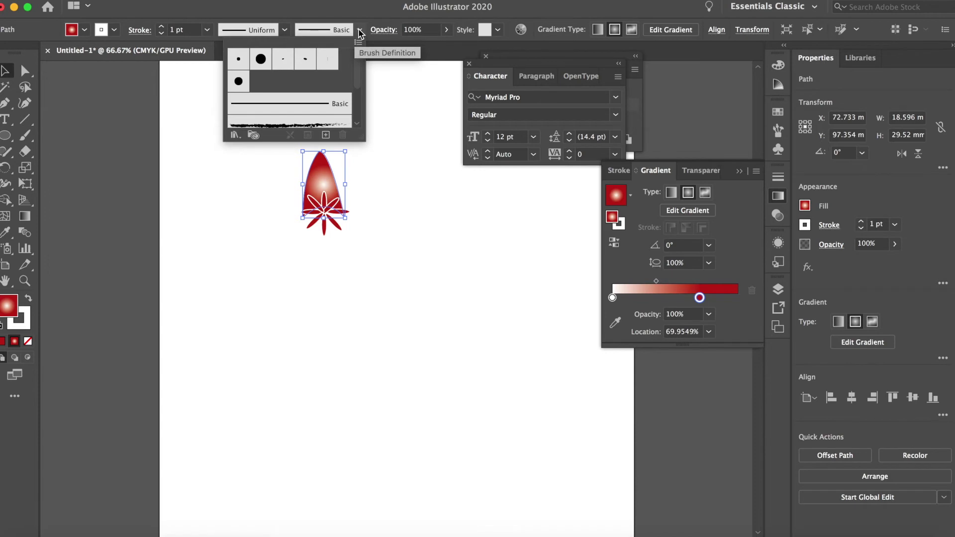
left_click(286, 124)
left_click(397, 233)
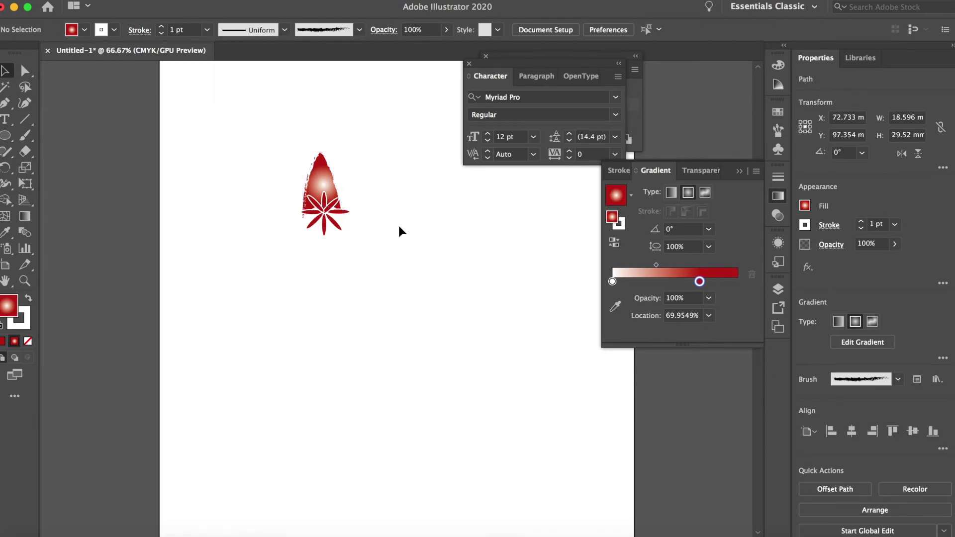
left_click(321, 177)
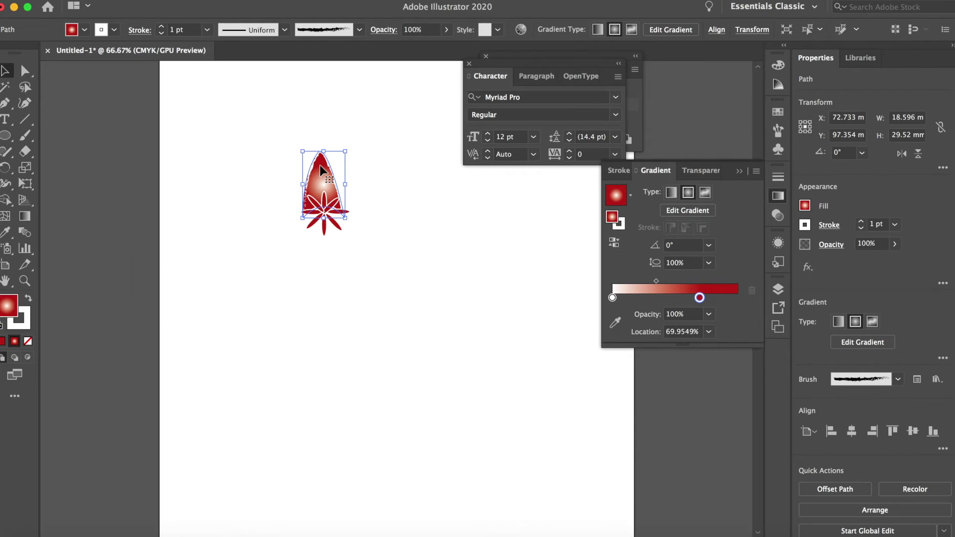
Duplicate the petal and turn the copy upside down to form a vertical pair.
left_click_drag(320, 165, 406, 169)
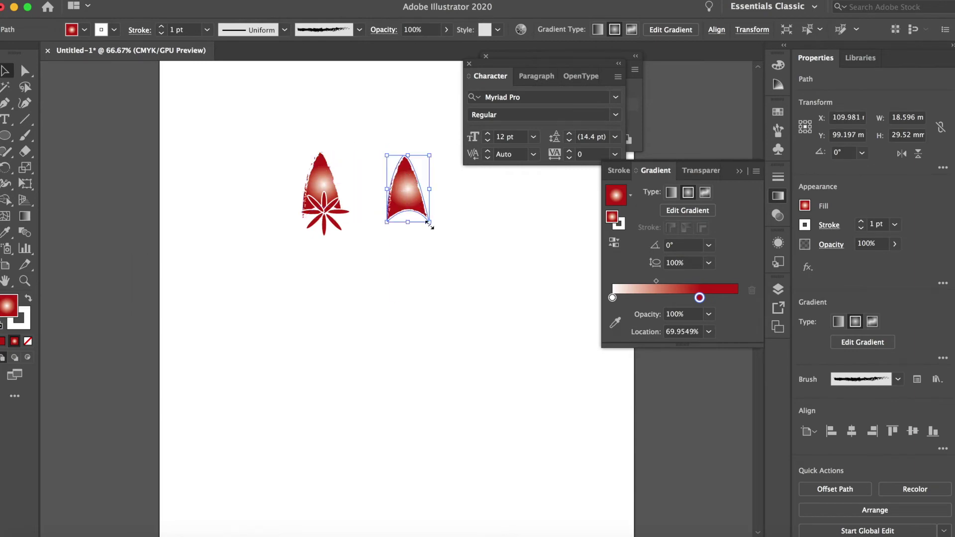
left_click_drag(426, 232, 331, 225)
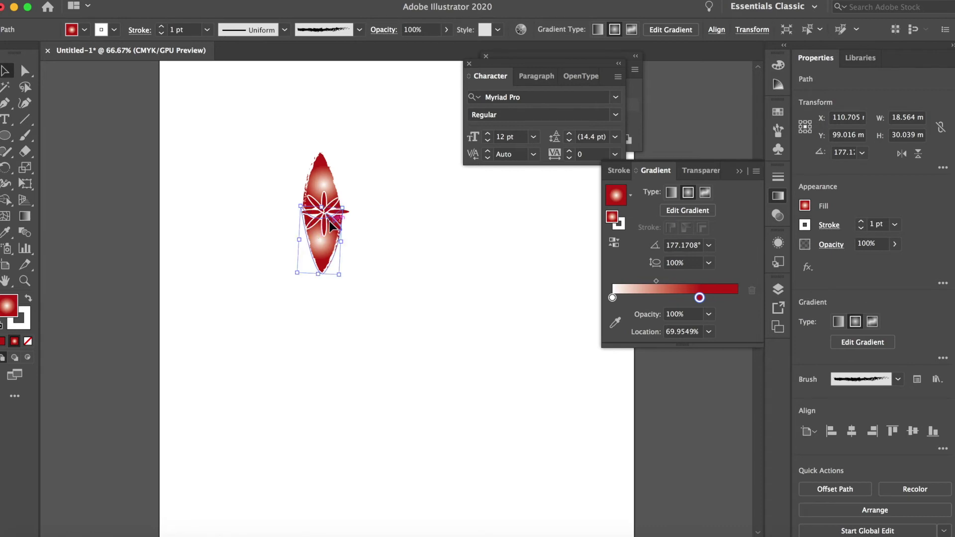
left_click(401, 237)
Copy the vertical pair, lay it horizontally across, and send it behind the vertical petals.
left_click(327, 185)
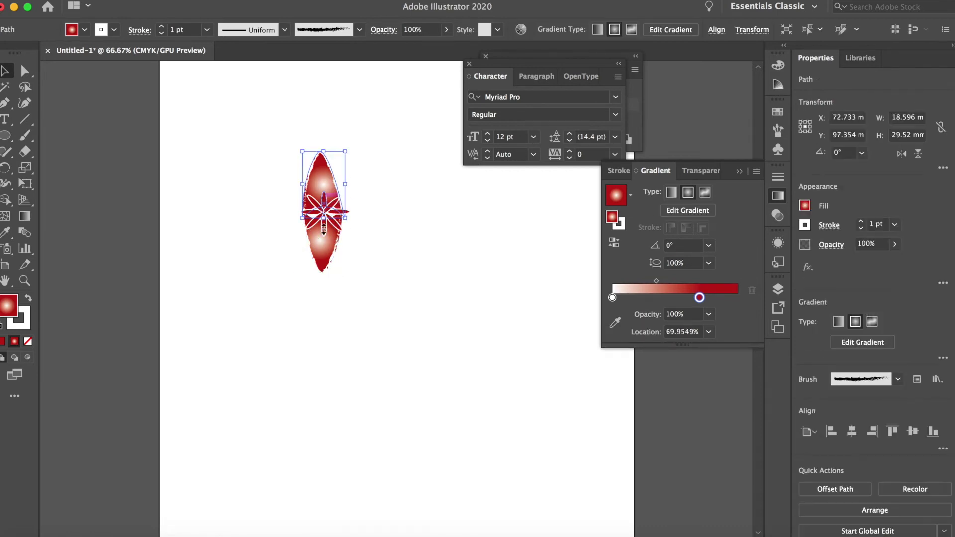
left_click(324, 259, "shift")
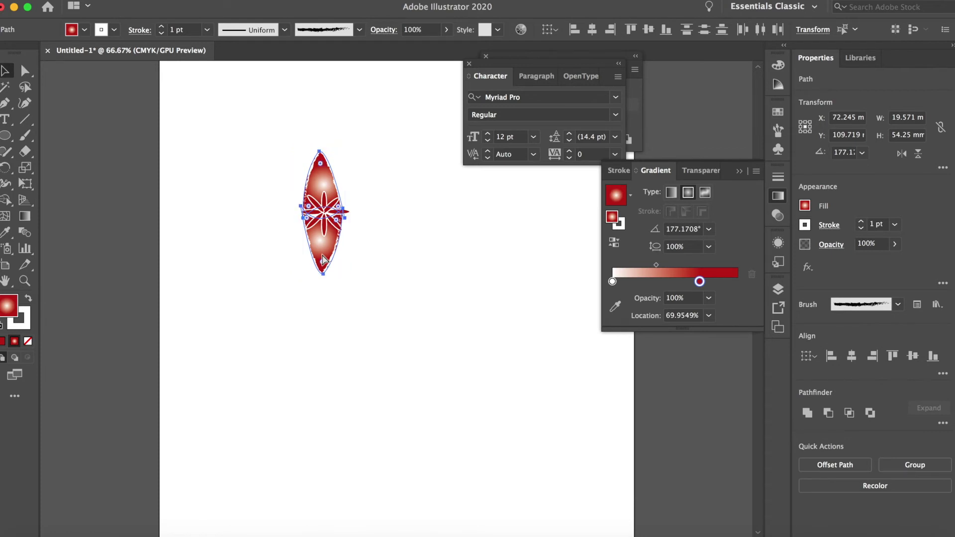
left_click_drag(322, 259, 325, 323)
left_click_drag(425, 298, 353, 213)
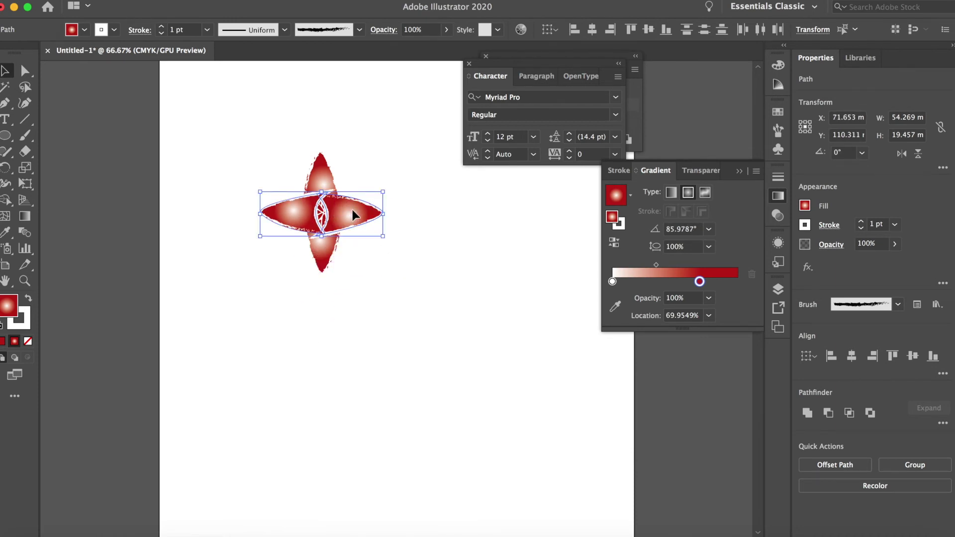
right_click(352, 213)
mouse_move(427, 426)
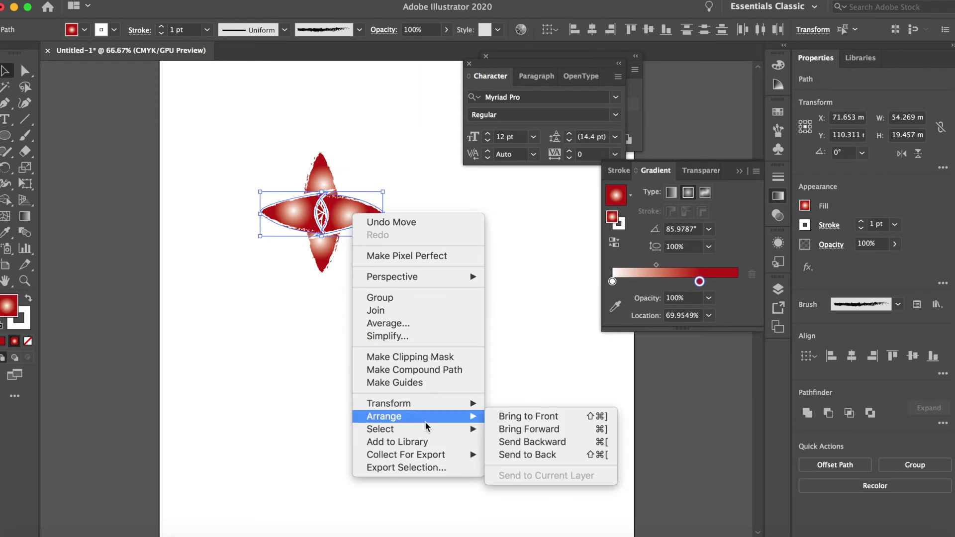
left_click(582, 456)
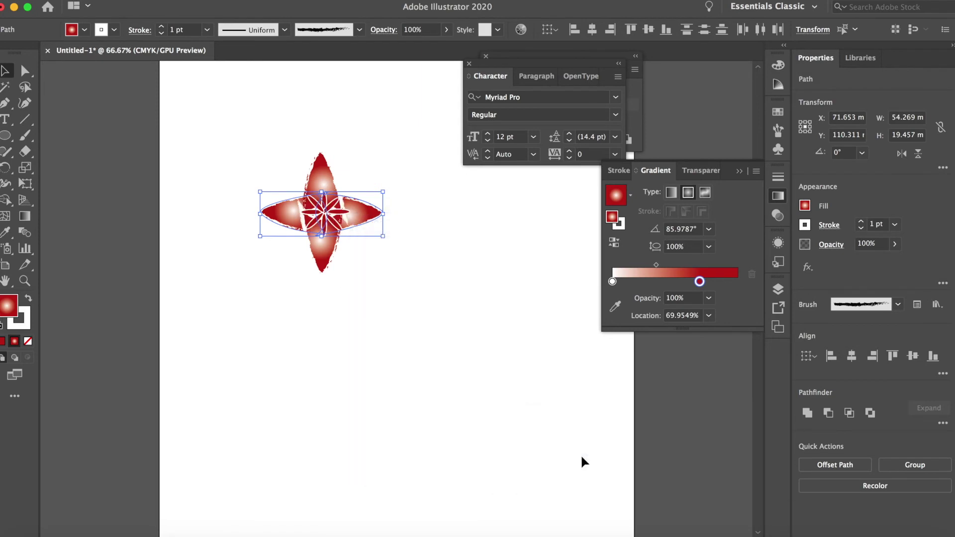
left_click(544, 394)
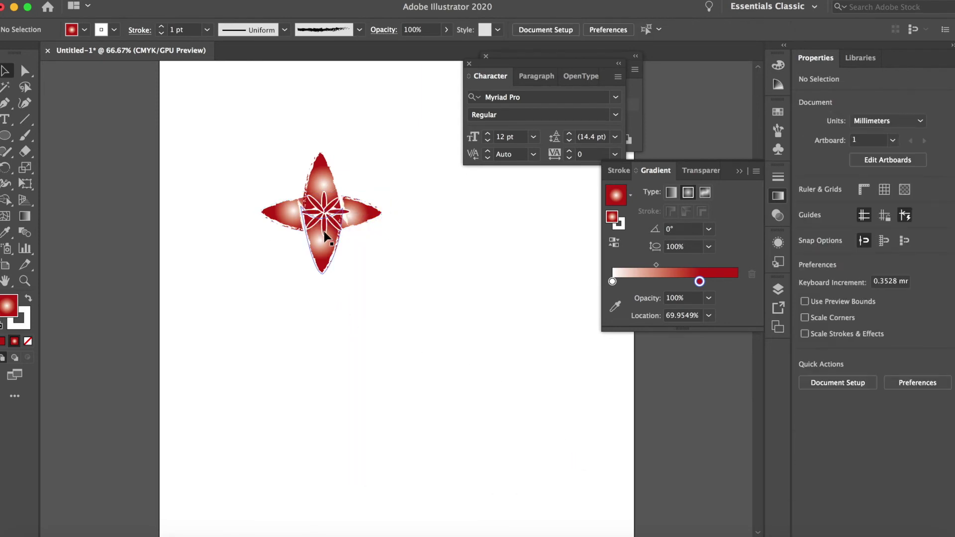
Duplicate the four-petal cross, rotate the copy about 45°, and overlay it on the original.
left_click(324, 163)
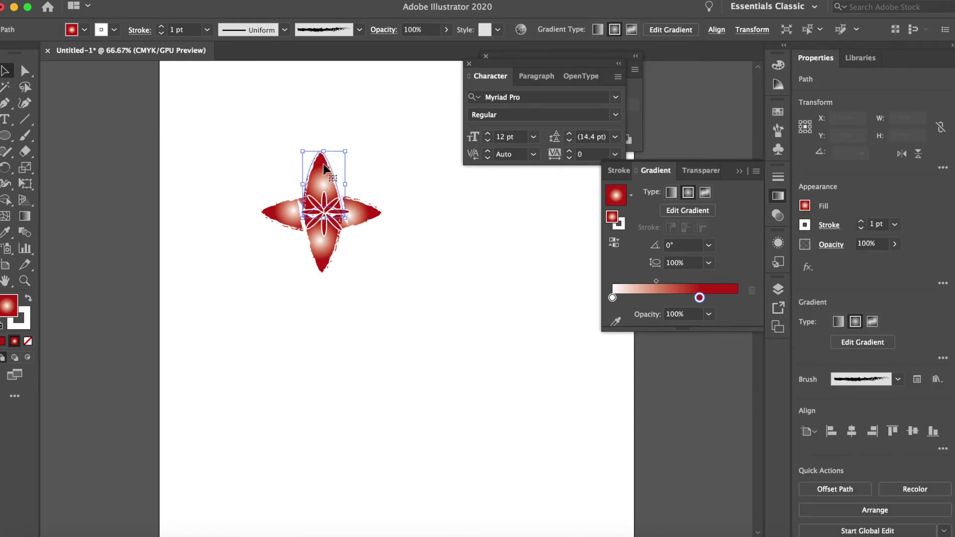
left_click(361, 211, "shift")
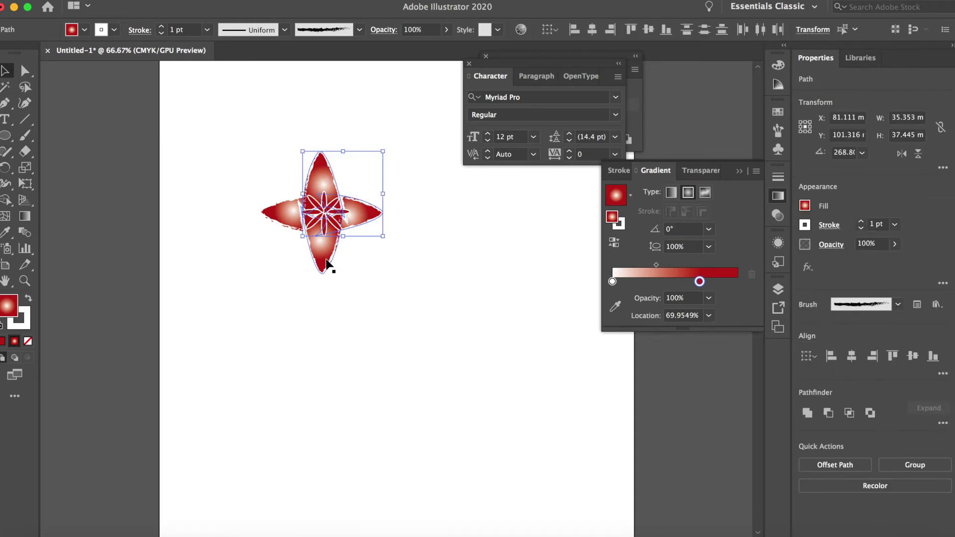
left_click(282, 219, "shift")
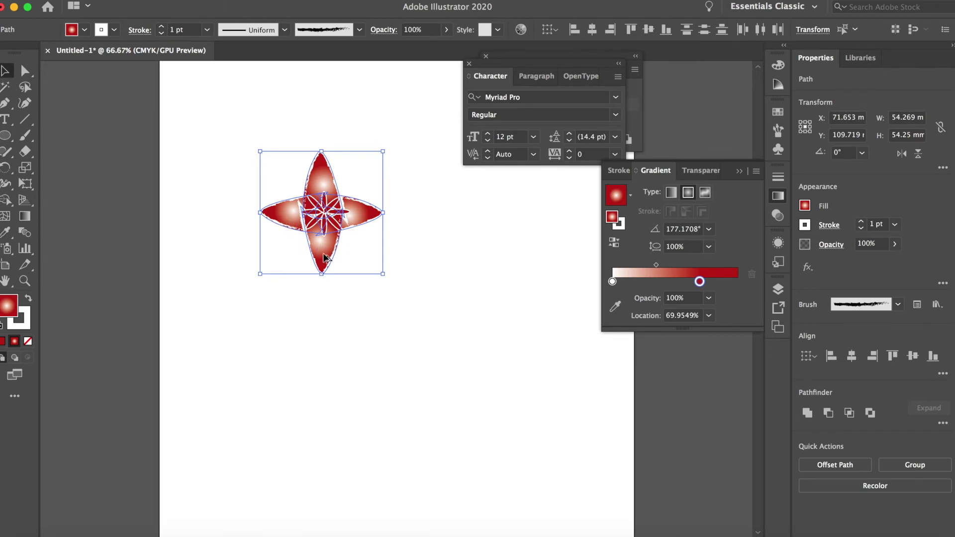
left_click_drag(326, 258, 330, 388)
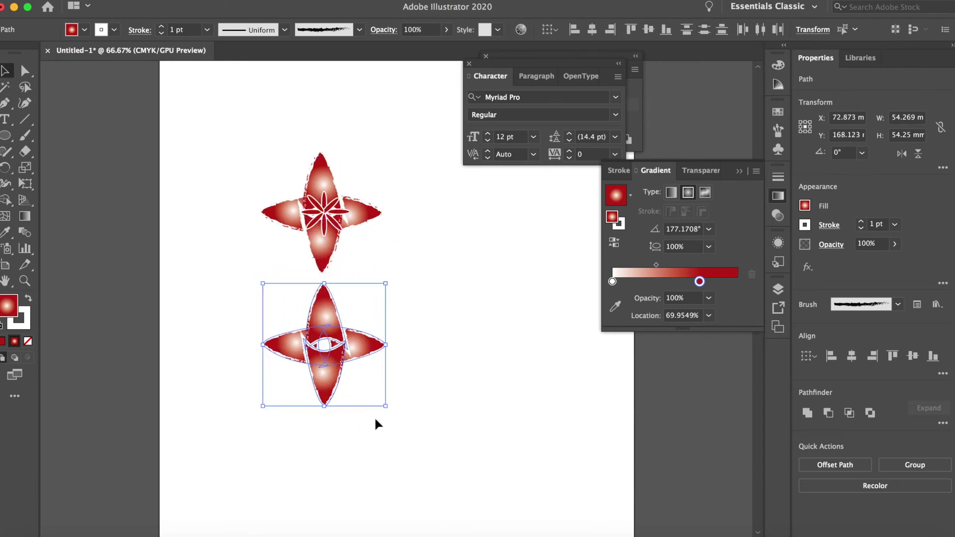
left_click_drag(384, 415, 318, 418)
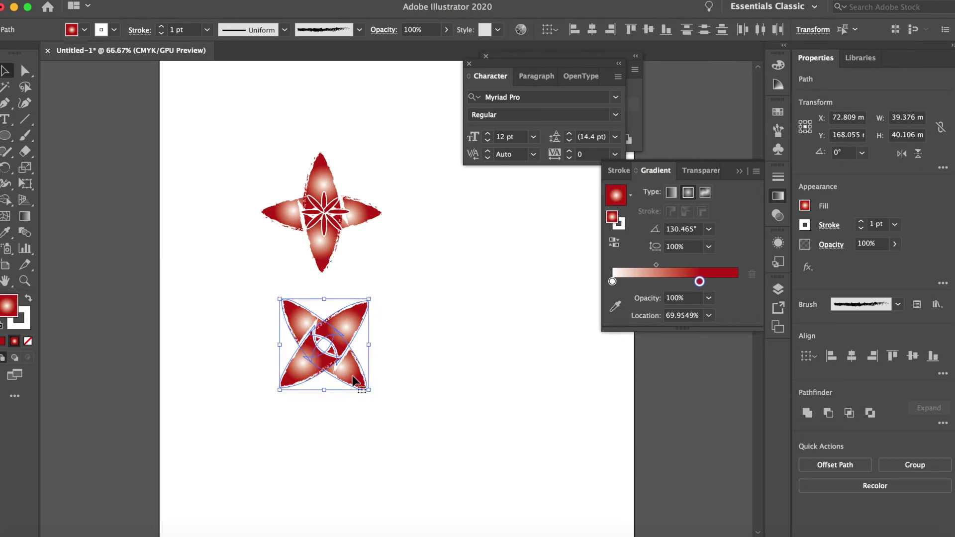
left_click_drag(354, 381, 354, 242)
left_click(398, 308)
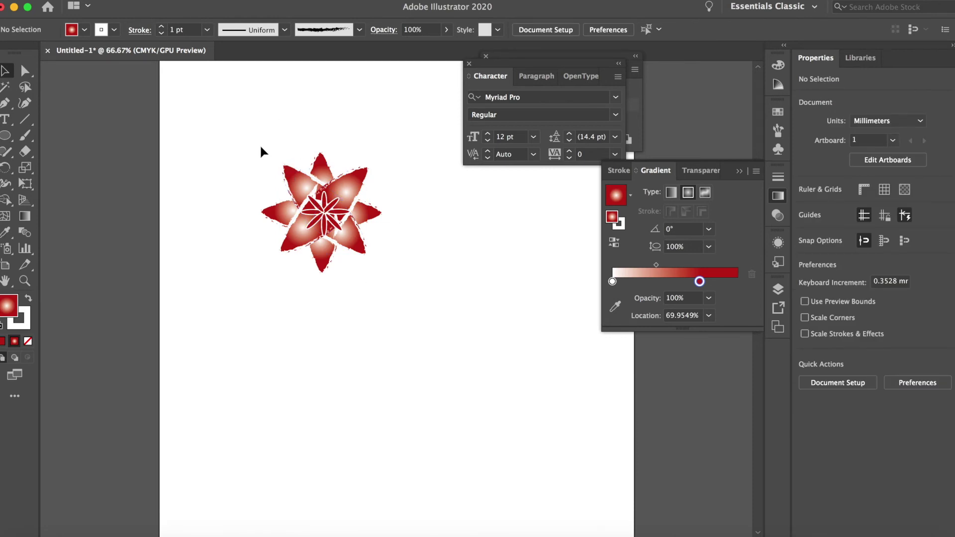
Move the central starburst group out to the right of the star.
left_click(321, 171)
left_click(433, 277)
left_click(326, 213)
left_click_drag(326, 213, 498, 270)
Select all eight petals and group them into one star object.
left_click_drag(262, 136, 411, 306)
key("a")
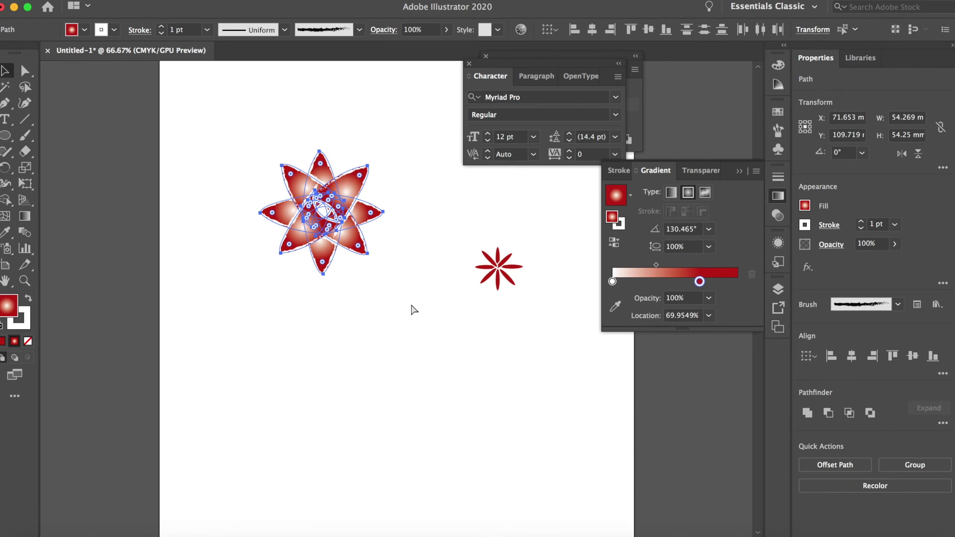
key("v")
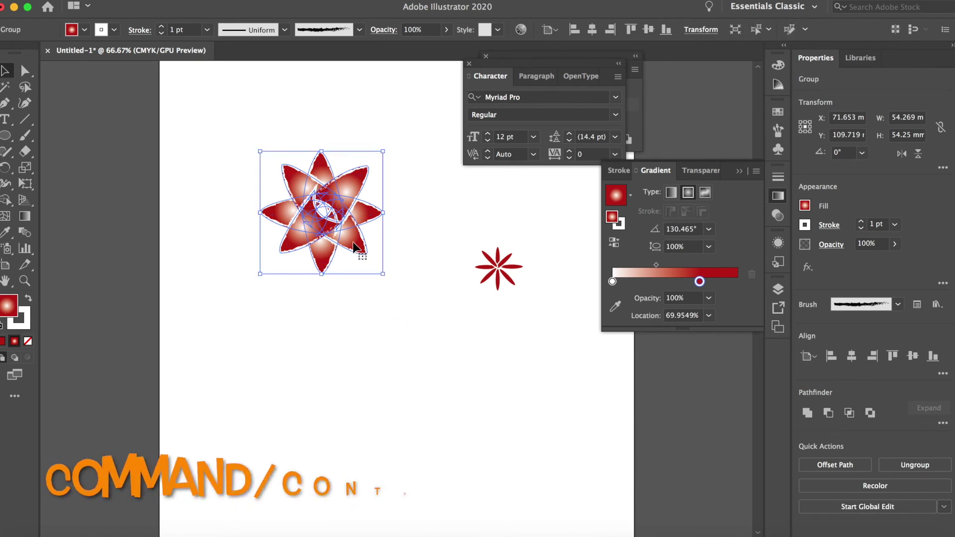
Add a copy enlarged to about 75 mm, centred and sent behind the original star.
left_click_drag(353, 243, 358, 319)
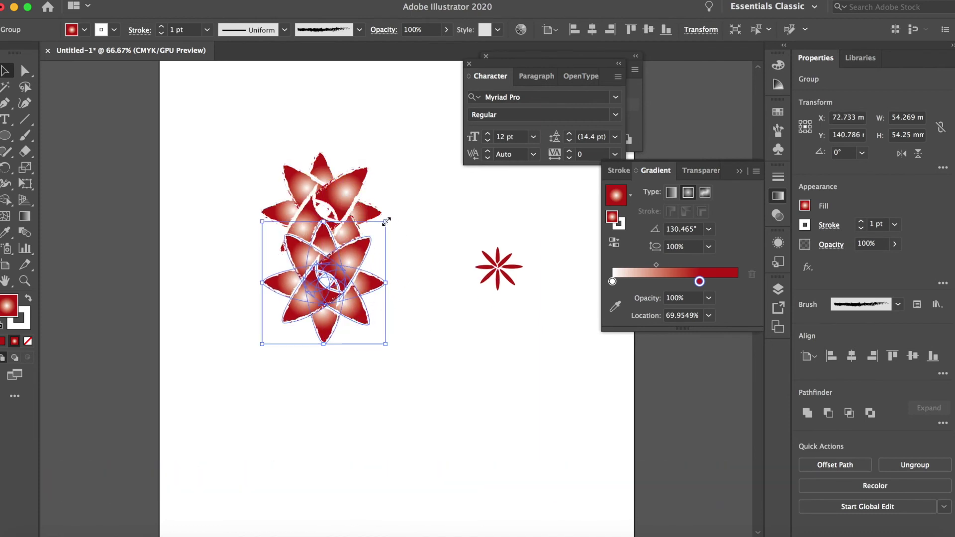
left_click_drag(387, 222, 434, 174)
left_click_drag(358, 264, 328, 210)
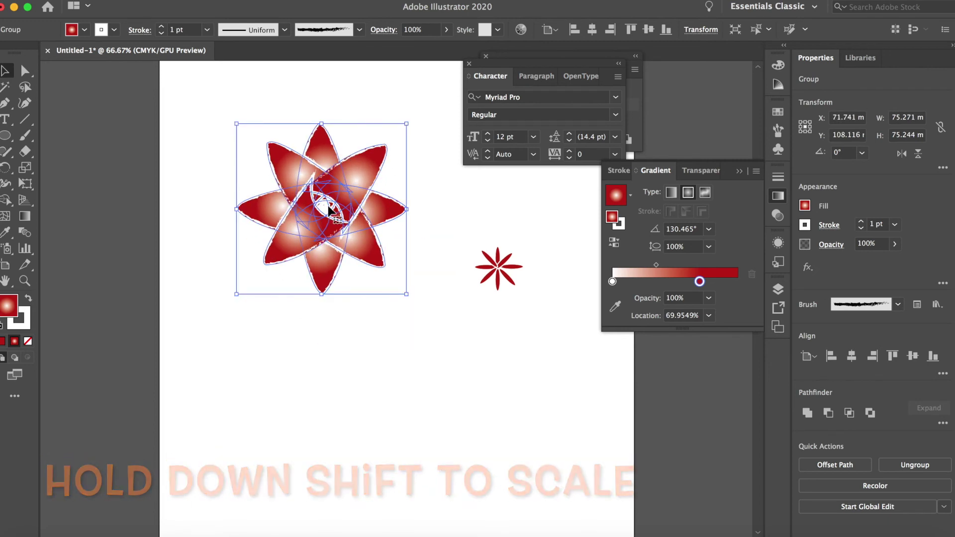
right_click(329, 210)
mouse_move(390, 392)
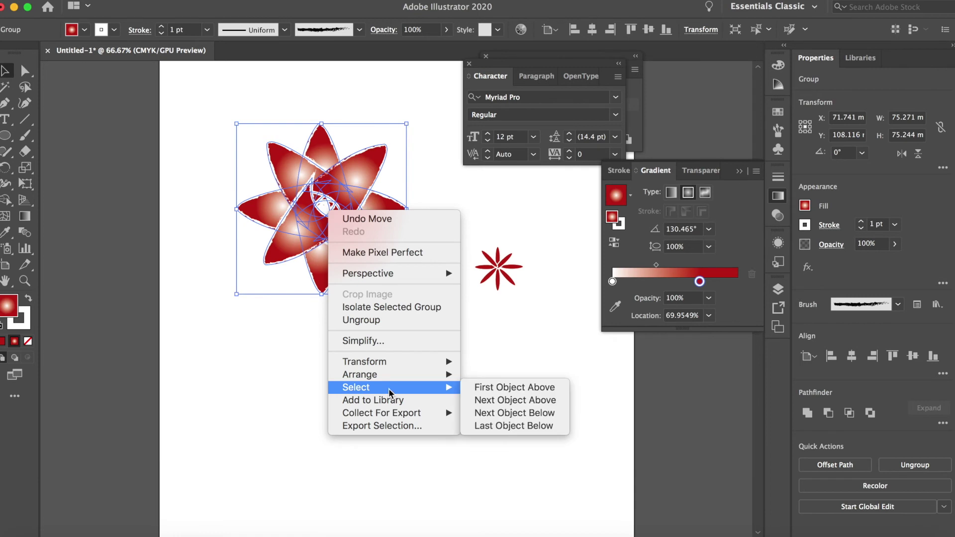
mouse_move(406, 377)
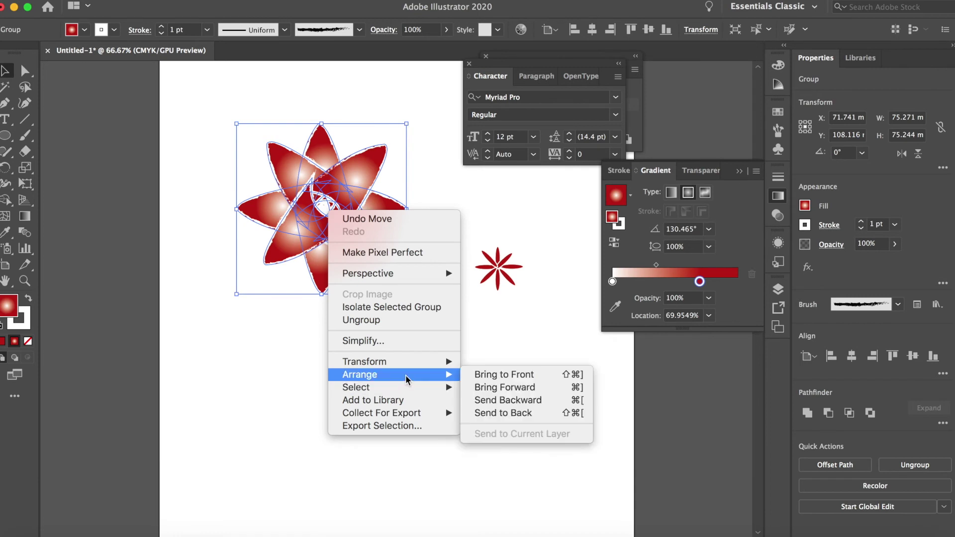
left_click(537, 415)
left_click(473, 218)
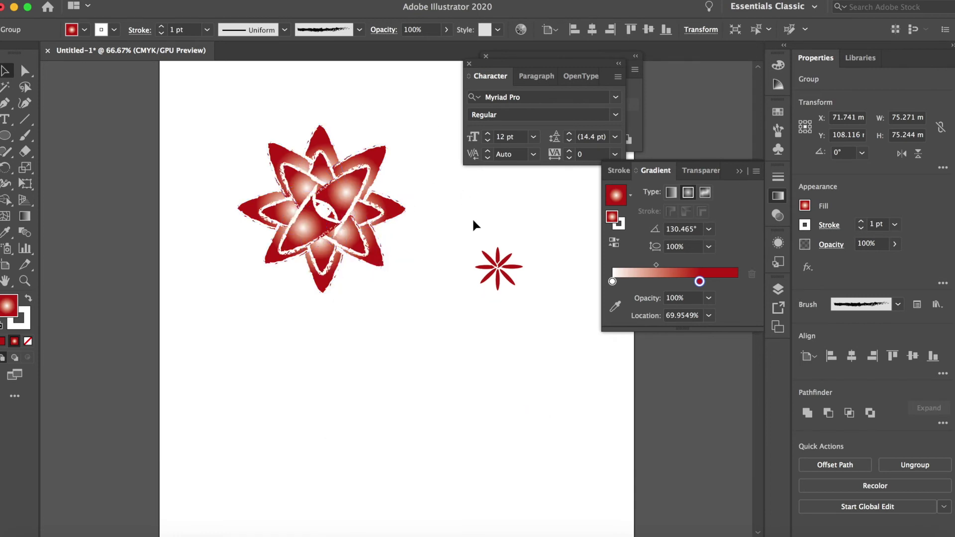
left_click(376, 152)
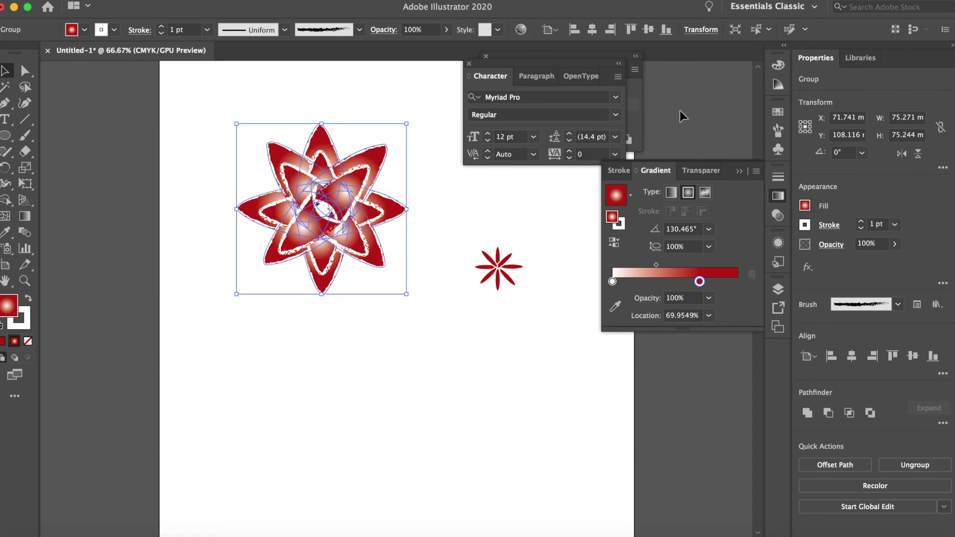
Fill the outer enlarged star with bright red from the Swatches panel.
left_click(778, 112)
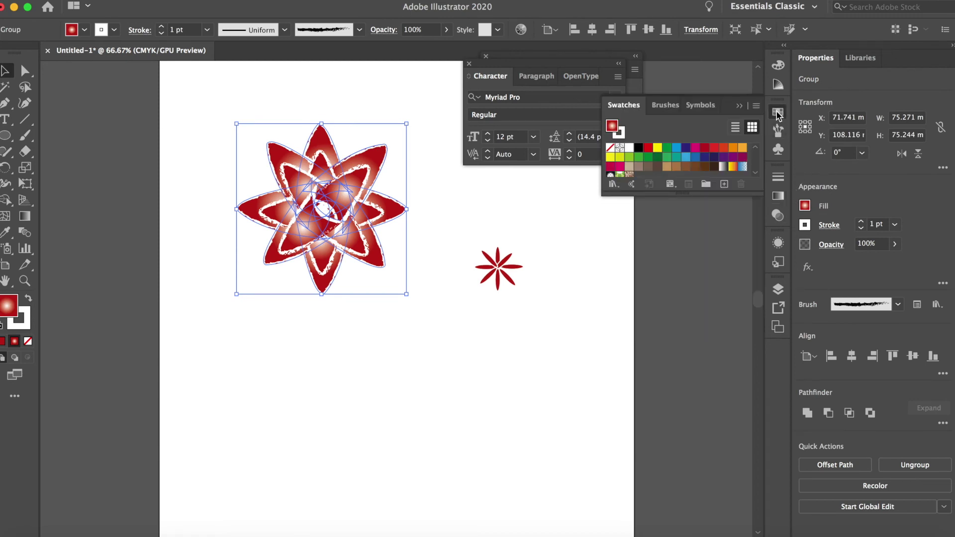
left_click(697, 148)
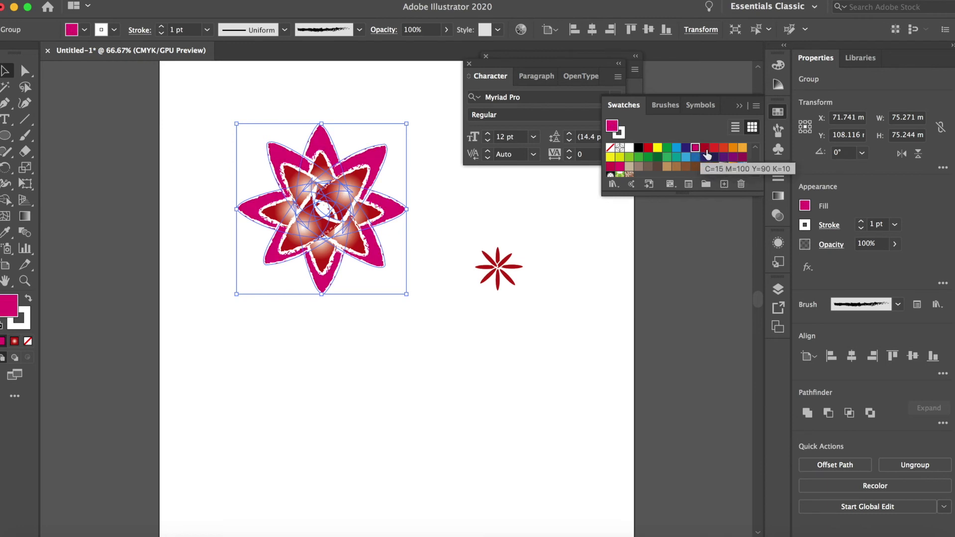
left_click(706, 150)
left_click(714, 149)
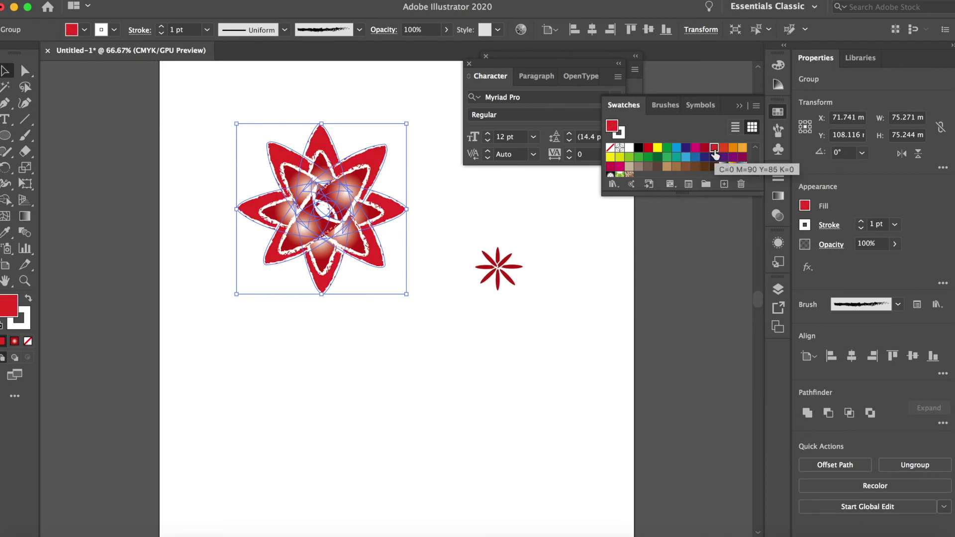
left_click(517, 406)
Nudge the inner star group slightly up and right with the arrow keys.
left_click(332, 196)
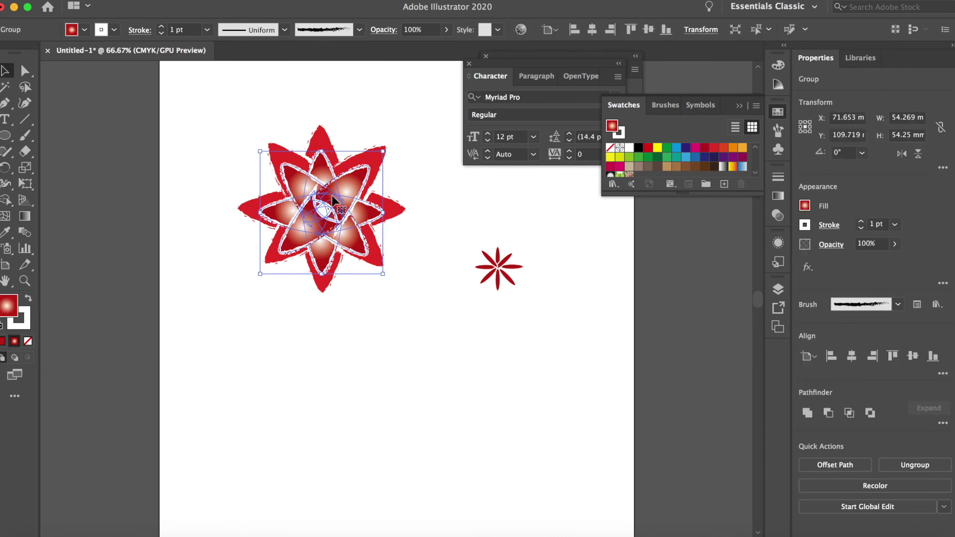
key("Up")
key("Up")
key("Right")
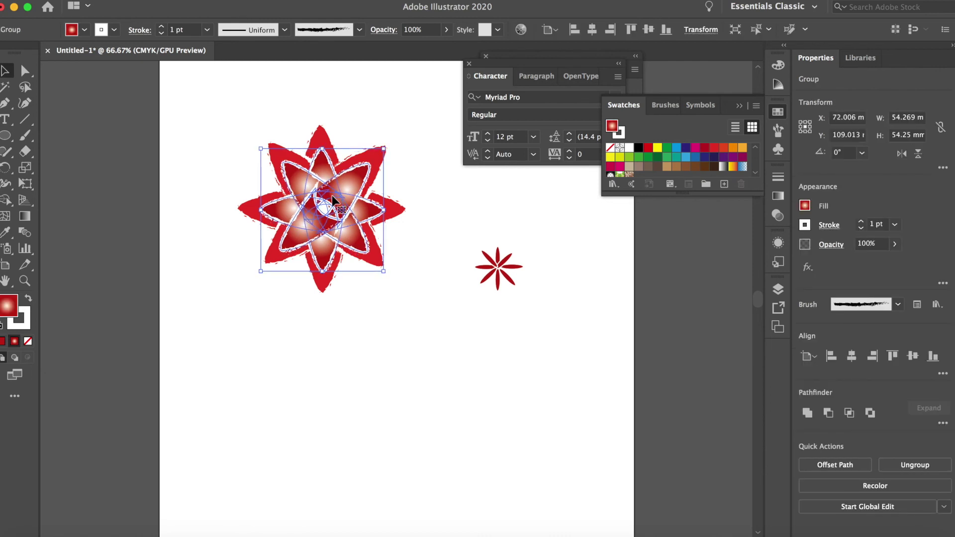
key("Up")
Move the small star back onto the centre of the flower.
left_click(426, 289)
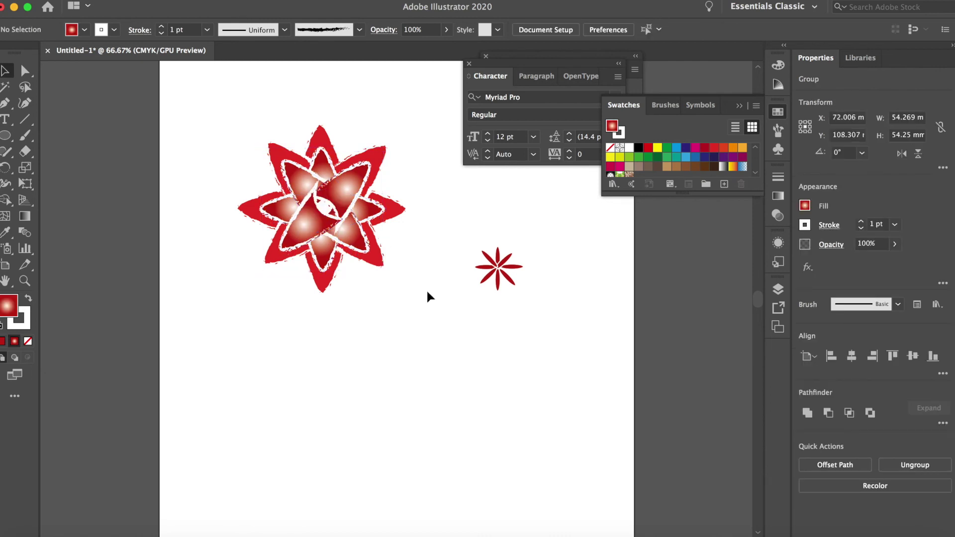
left_click(494, 274)
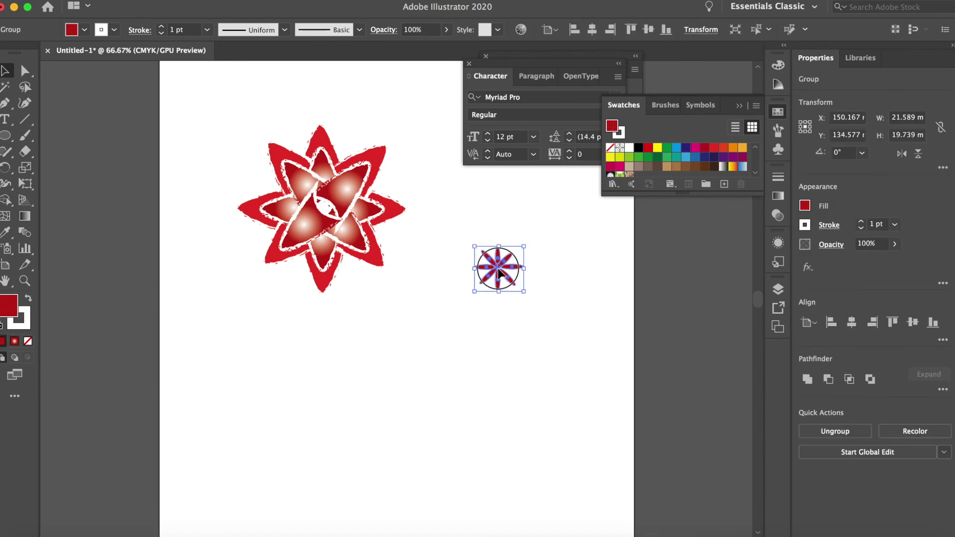
left_click_drag(494, 274, 328, 211)
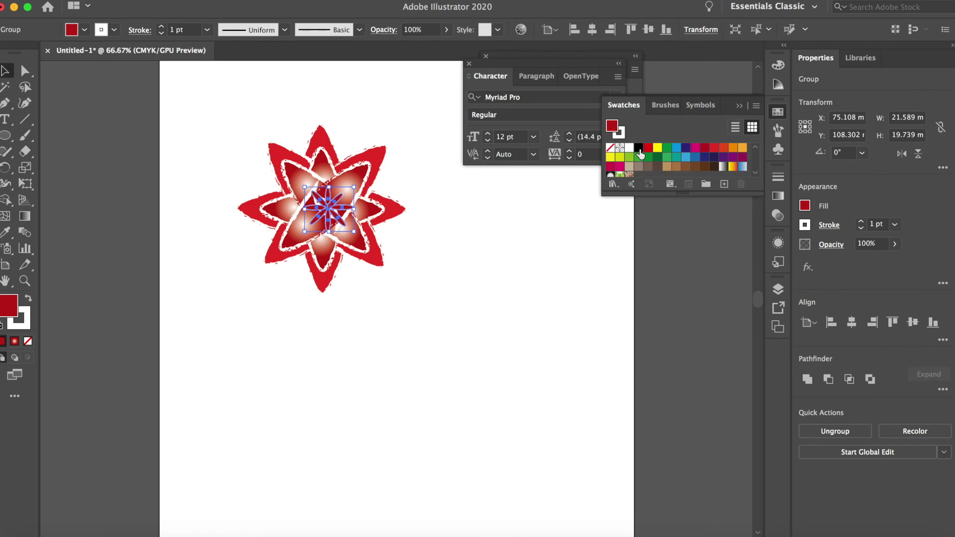
After trying yellow fills, colour the small centre star deep orange.
left_click(657, 148)
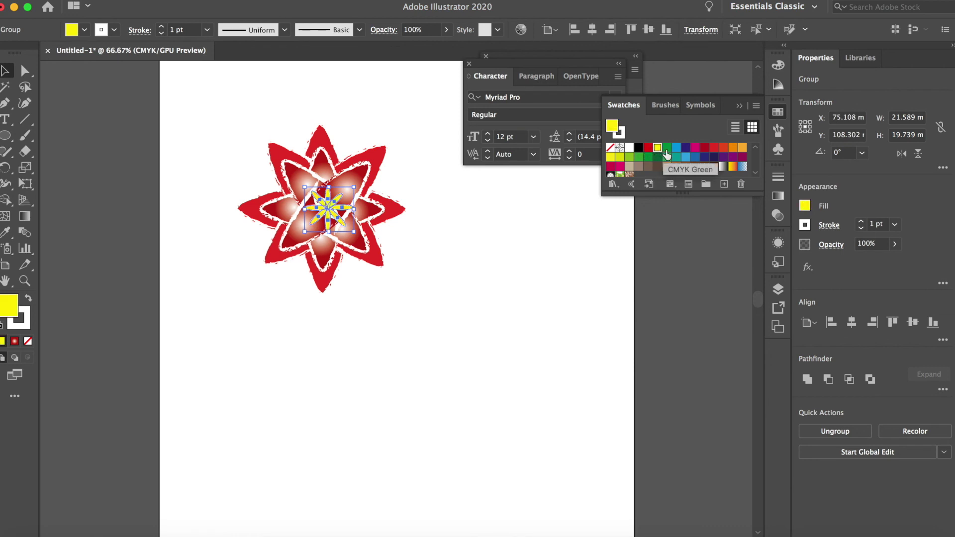
left_click(619, 158)
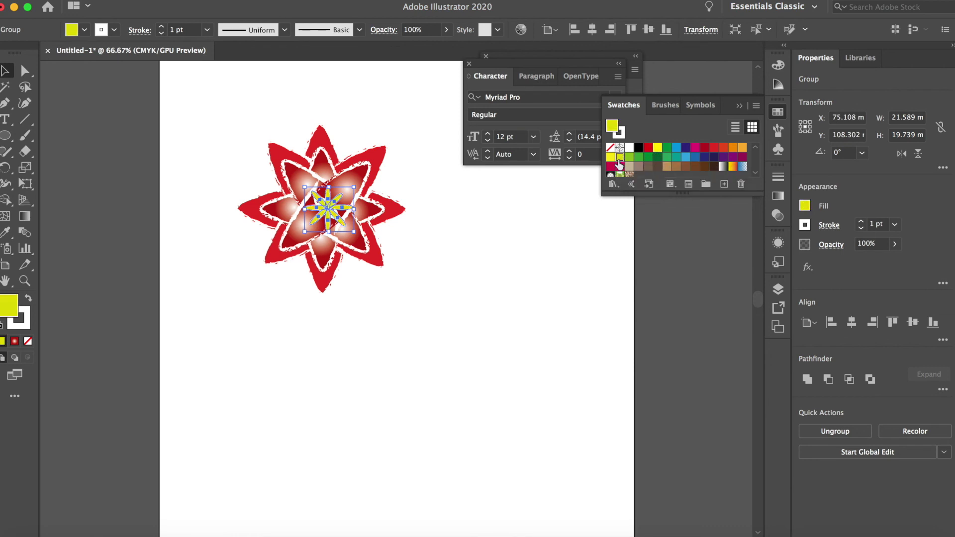
left_click(611, 158)
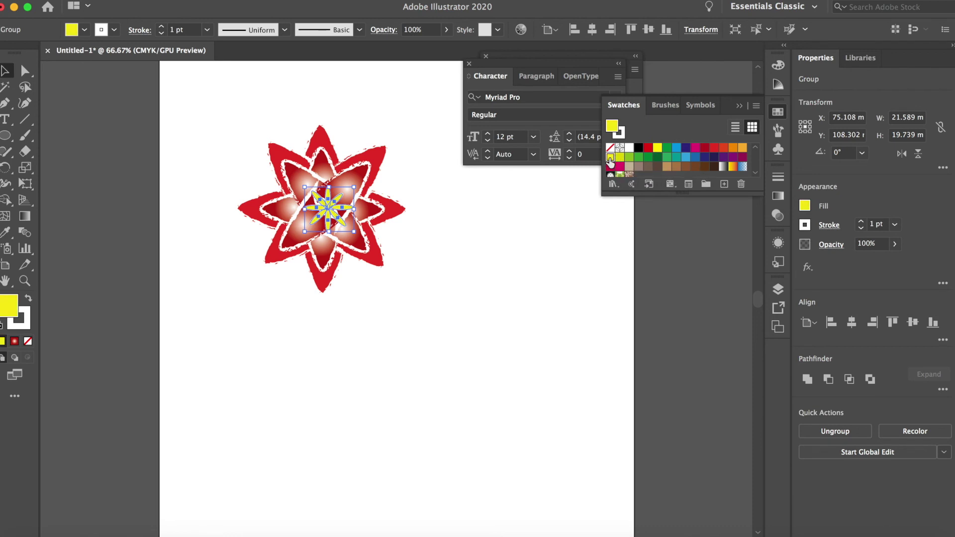
left_click(558, 253)
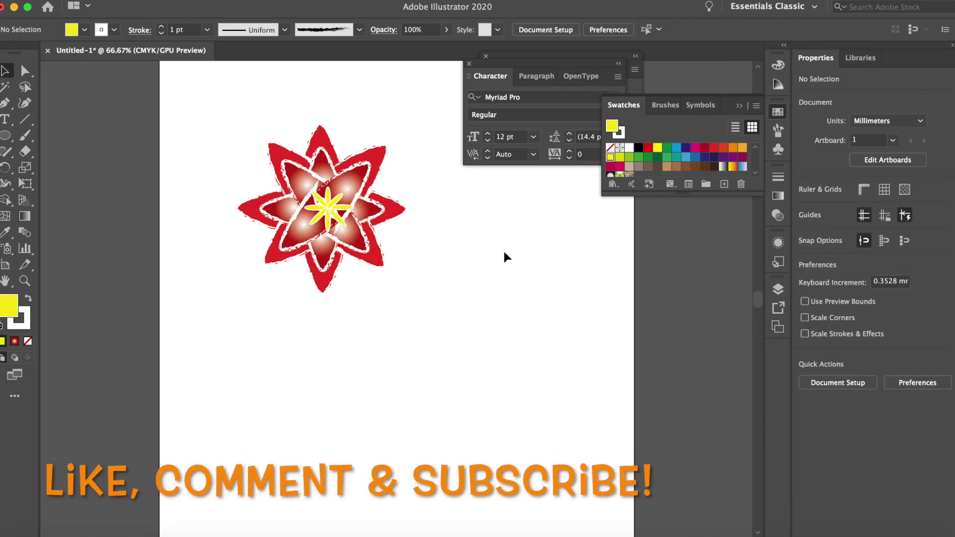
left_click(334, 210)
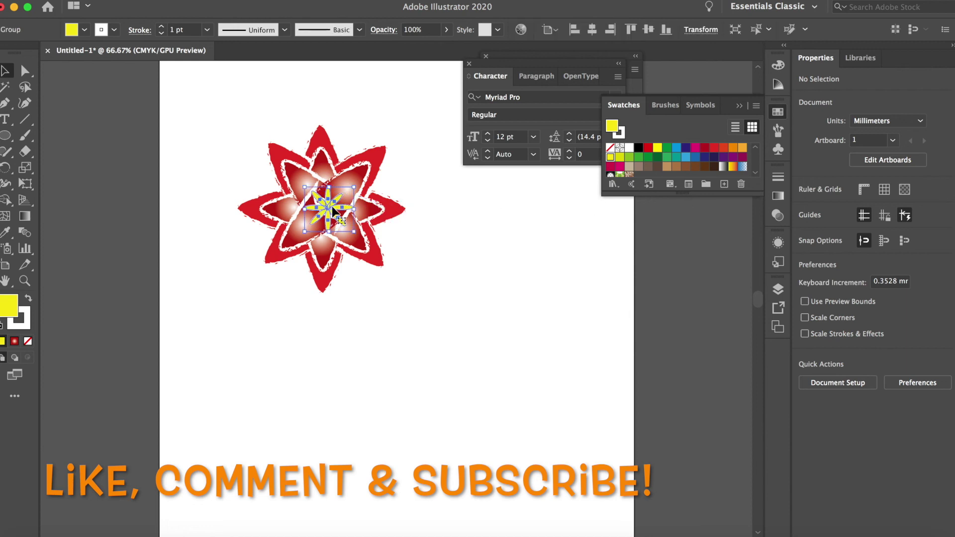
left_click(743, 152)
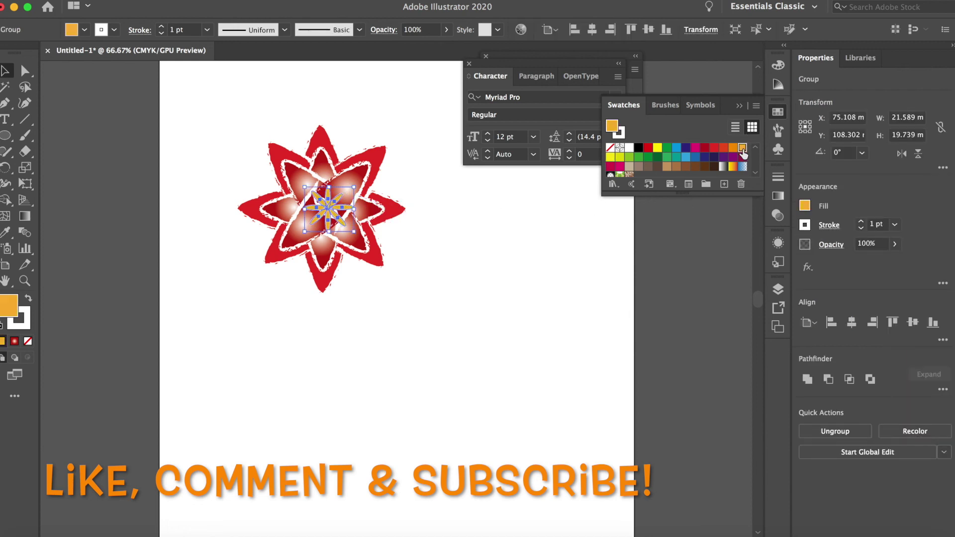
left_click(733, 148)
left_click(510, 276)
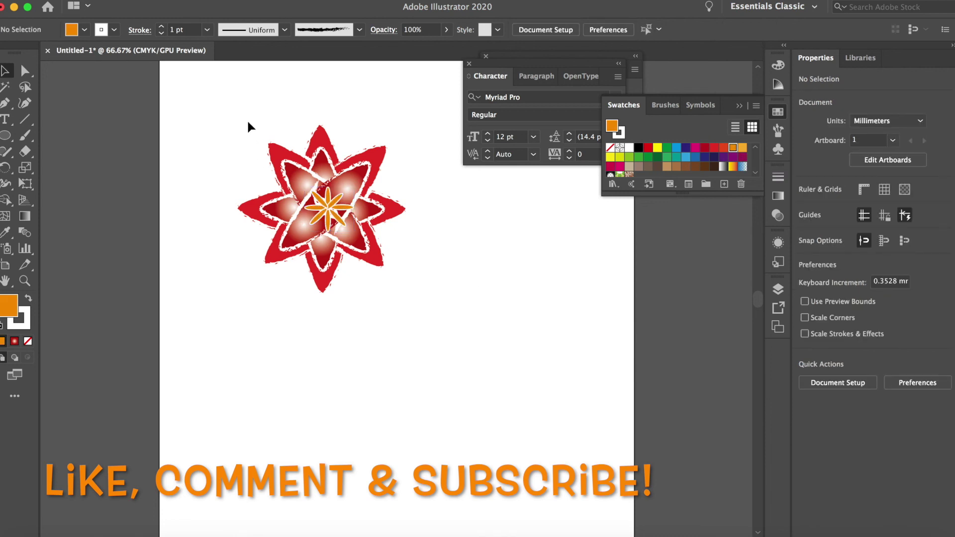
left_click_drag(247, 120, 423, 312)
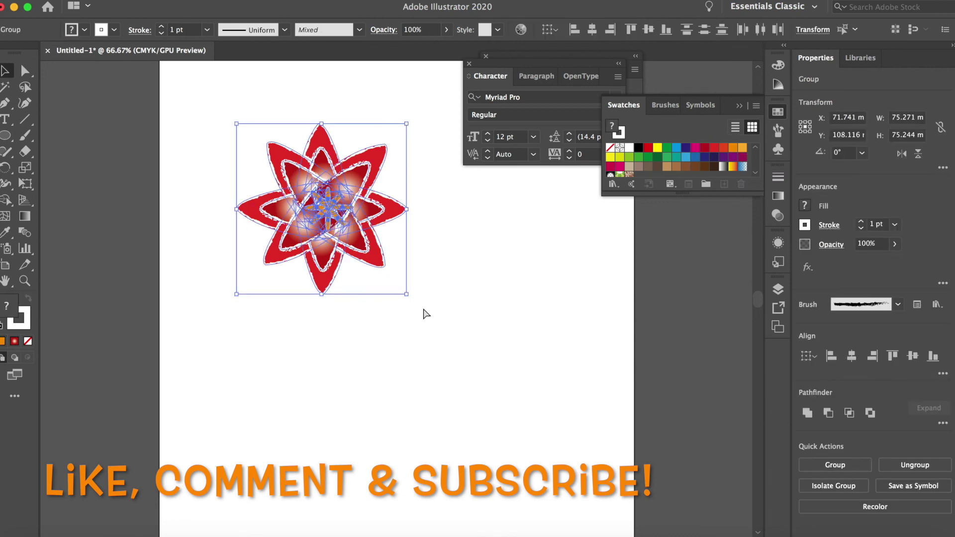
Group the flower, move it top-left, and place an enlarged copy in the middle.
key("super+g")
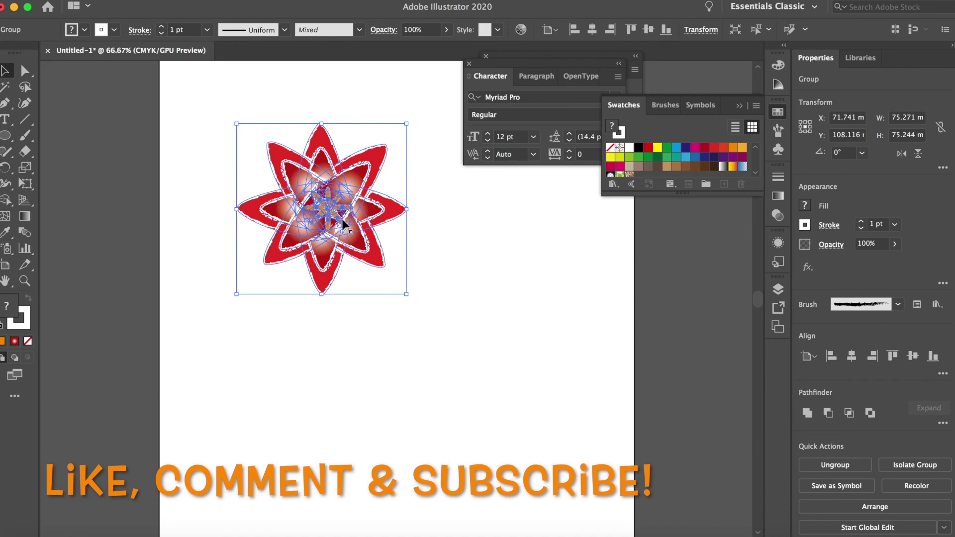
left_click_drag(342, 219, 273, 171)
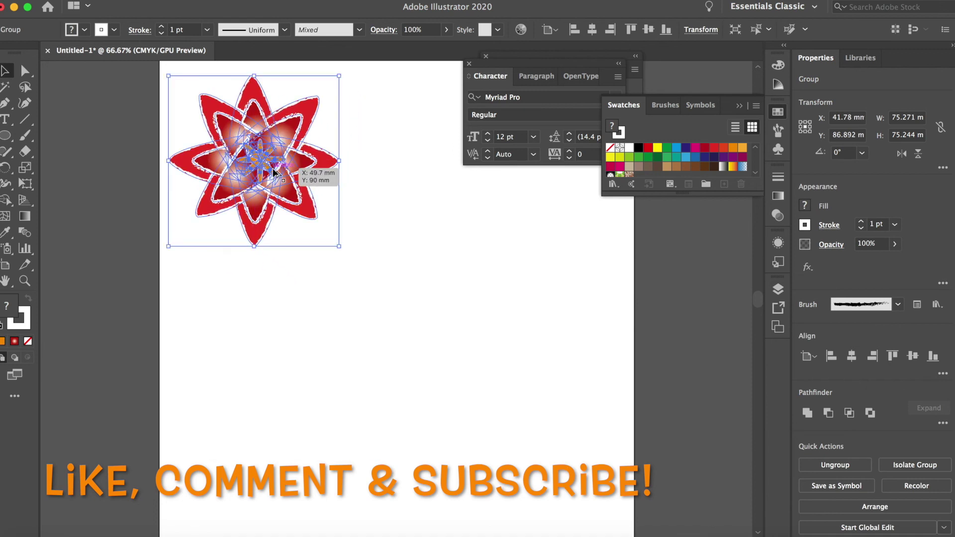
left_click_drag(274, 172, 381, 308)
left_click_drag(445, 214, 568, 96)
left_click_drag(431, 247, 390, 347)
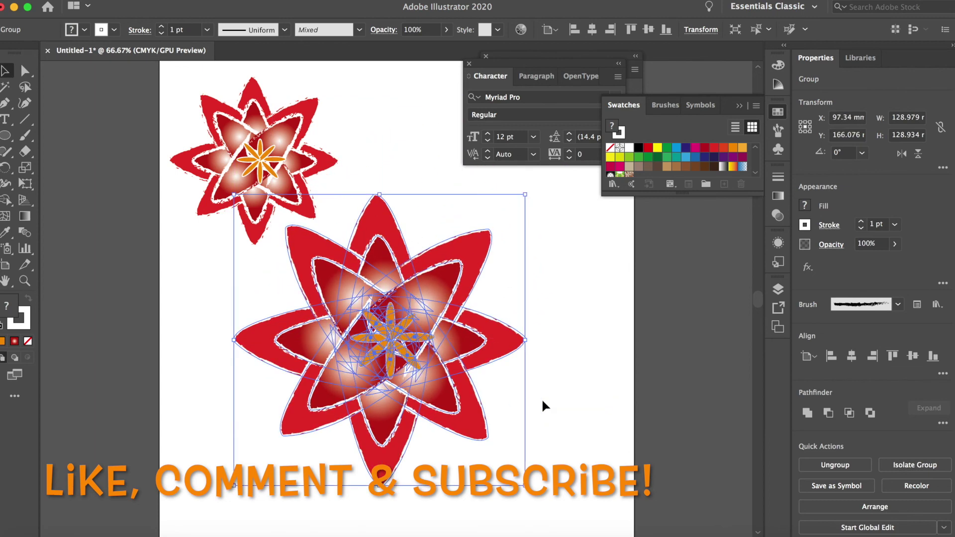
Duplicate the small top-left flower to the bottom-right corner.
scroll(550, 401, "down", 5)
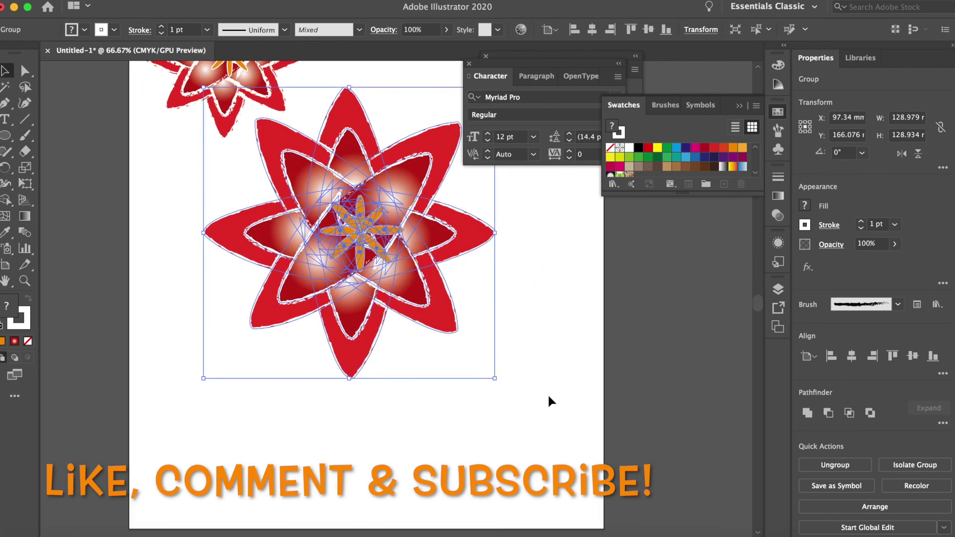
left_click(241, 78)
left_click_drag(241, 78, 518, 441)
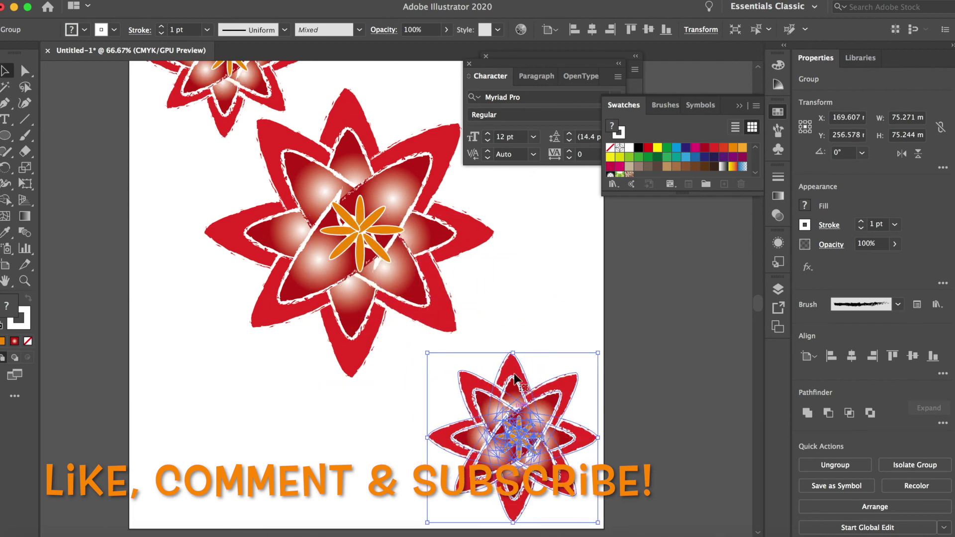
left_click(521, 335)
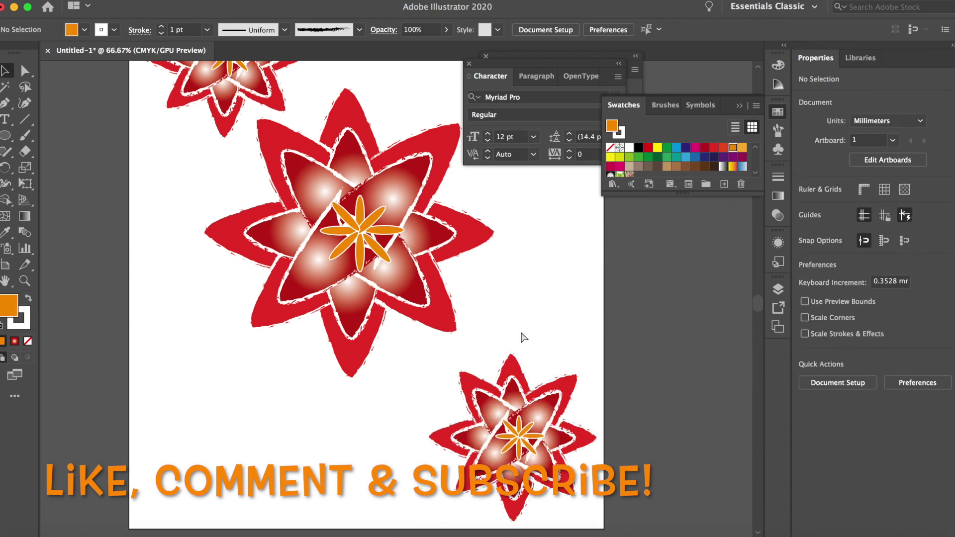
Save the file as 'red flower.ai' with default Illustrator options, then zoom out to the whole artboard.
key("super+s")
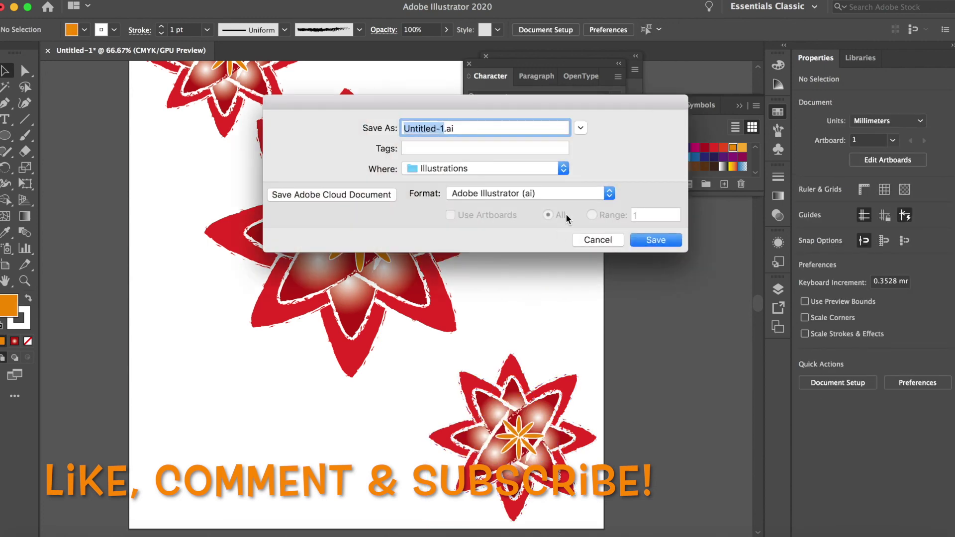
type("red flowe")
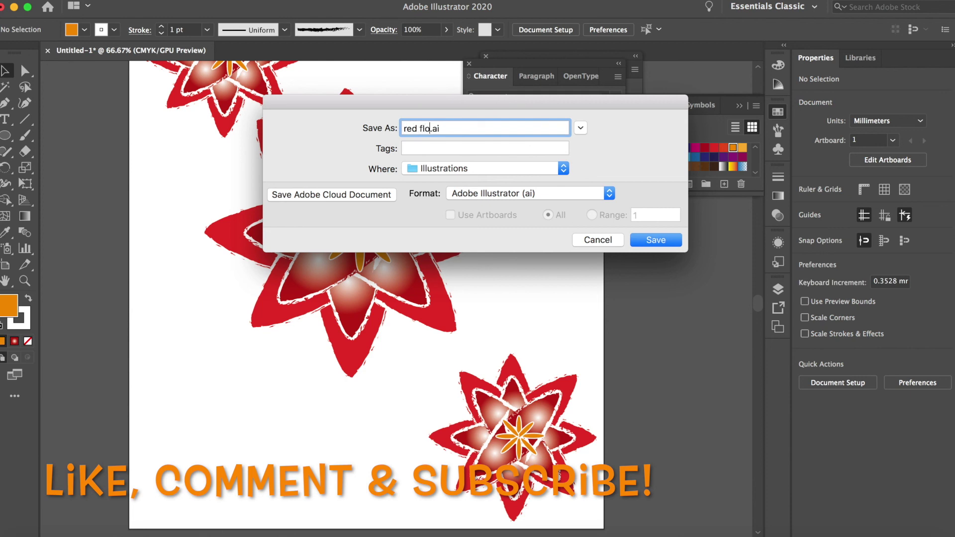
type("r")
left_click(656, 240)
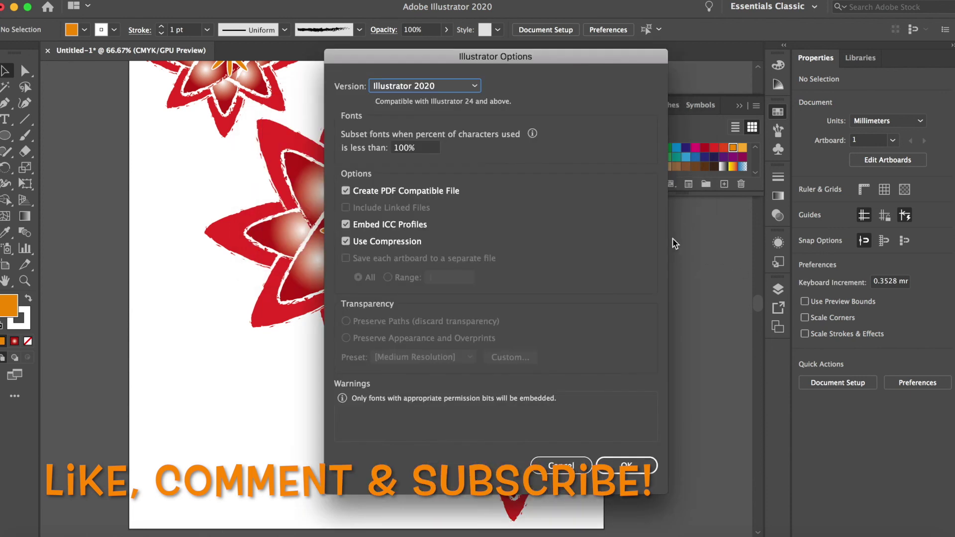
left_click(626, 466)
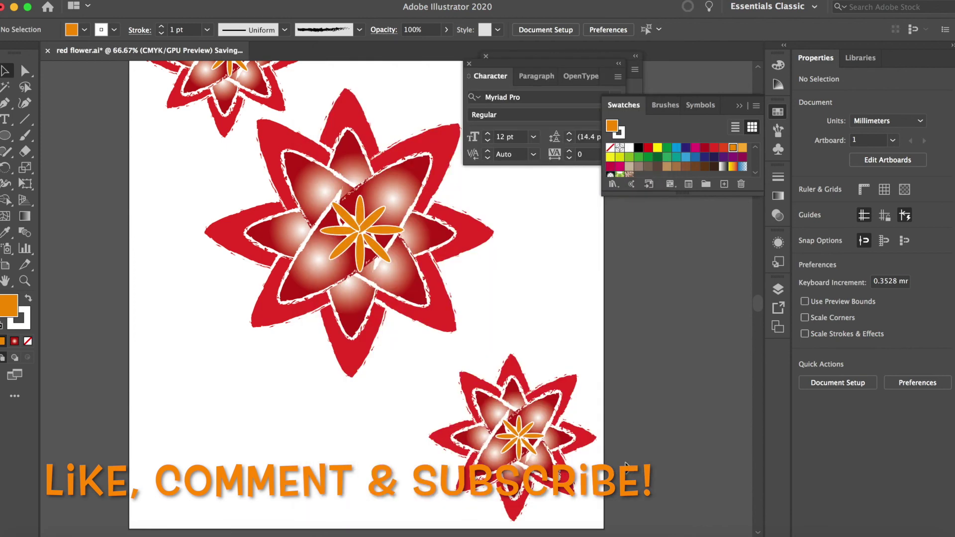
key("super+minus")
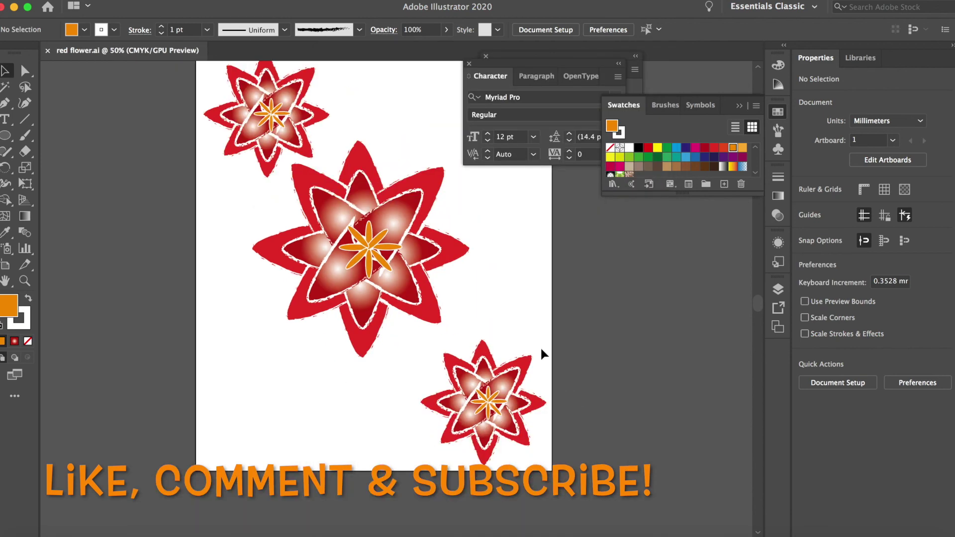
left_click_drag(510, 288, 436, 336)
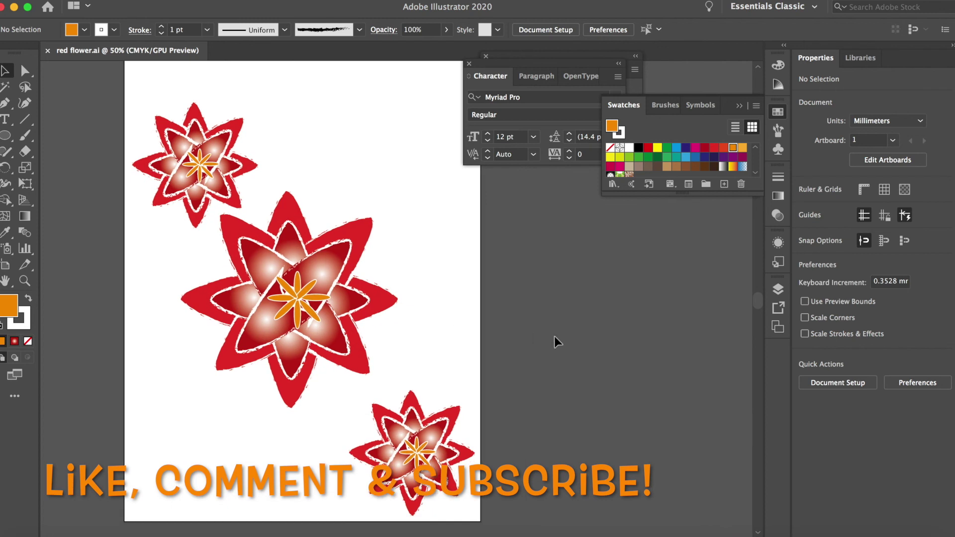